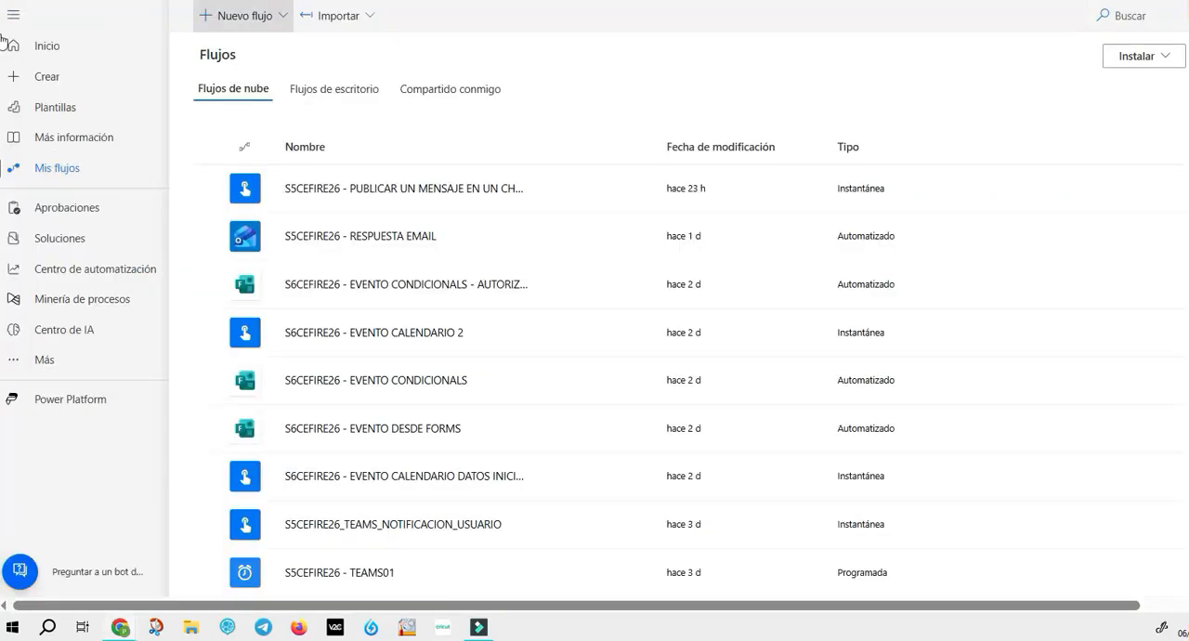
Step: Create an instant cloud flow named EVENTO that is triggered manually (Desencadenar un flujo manualmente)
left_click(237, 16)
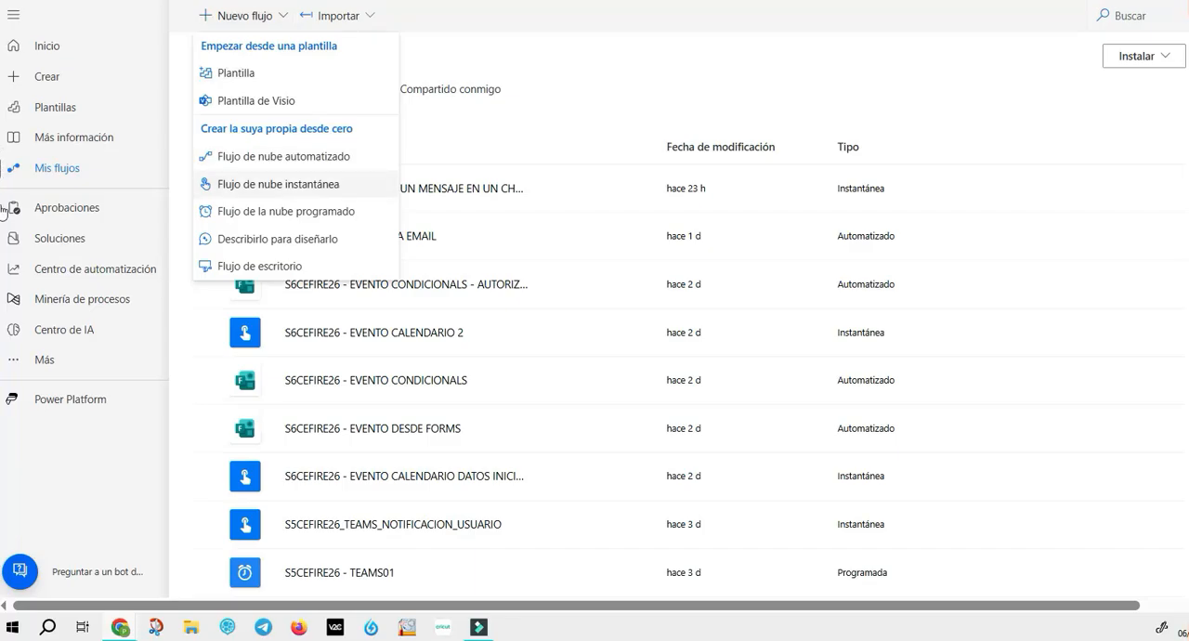
left_click(278, 184)
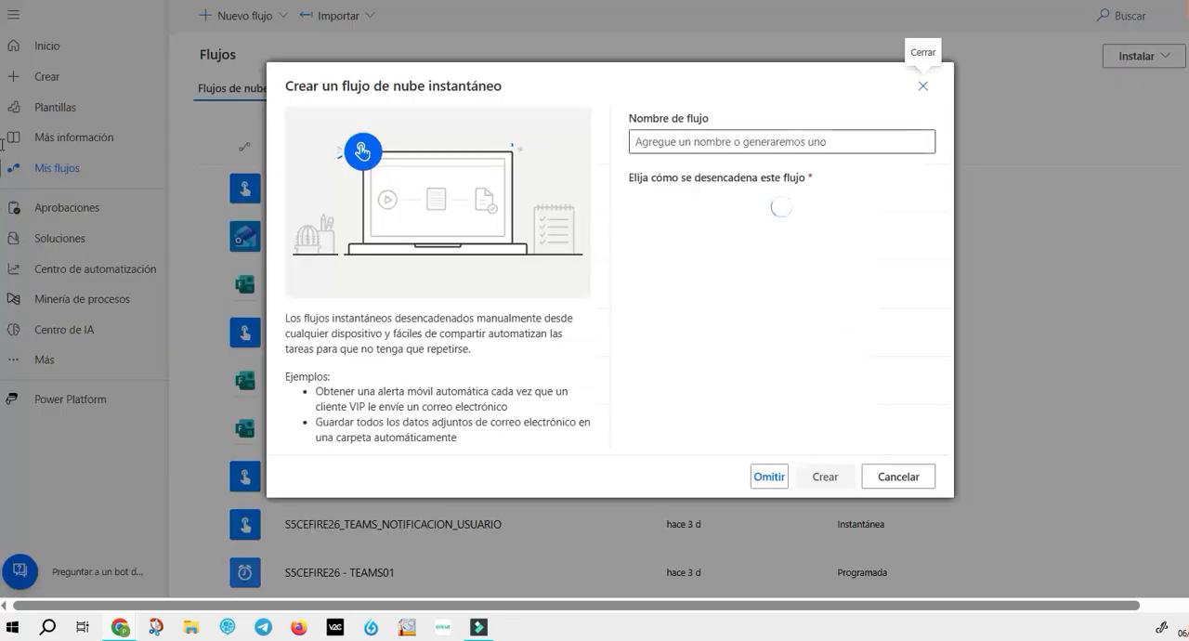
type("EVENTO")
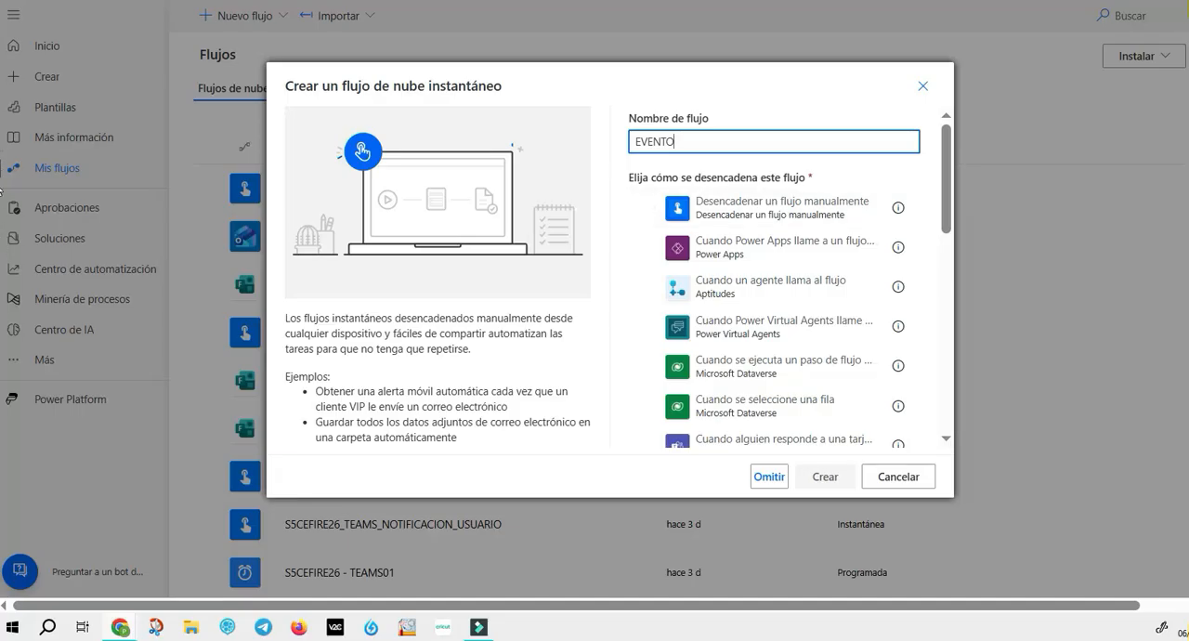
left_click(771, 207)
left_click(825, 477)
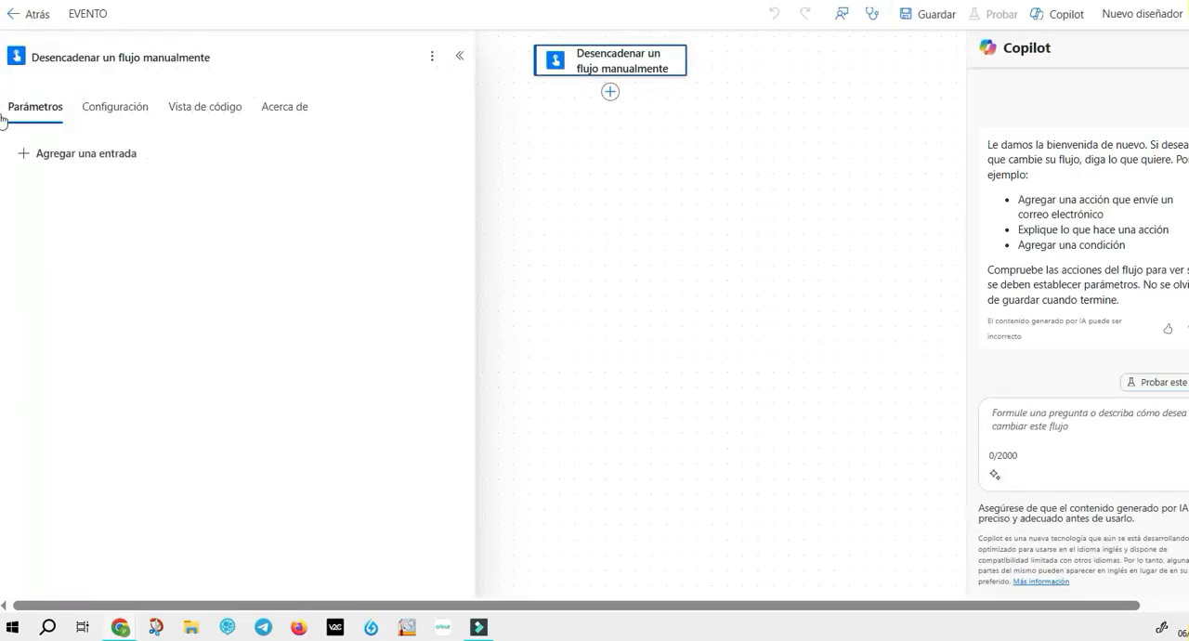
Step: Add a text input named EVENTO to the manual trigger
left_click(6, 166)
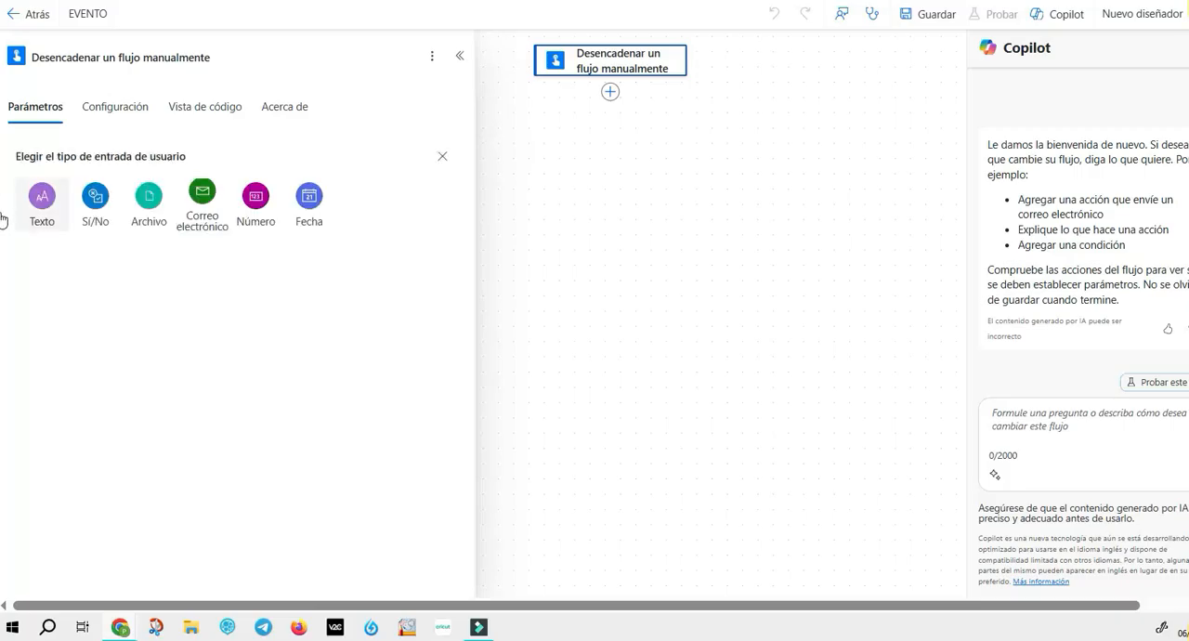
left_click(3, 218)
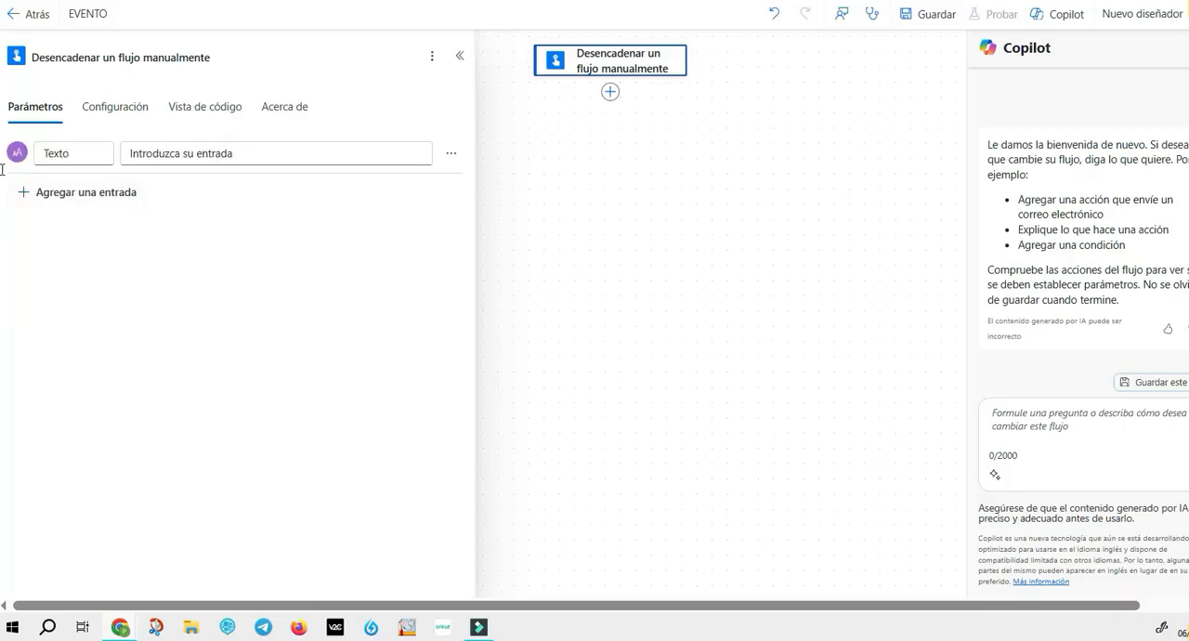
key("ctrl+a")
type("EVENT")
Step: Add two date inputs to the trigger, named FECHA INICIAL and FECHA FINAL
left_click(4, 191)
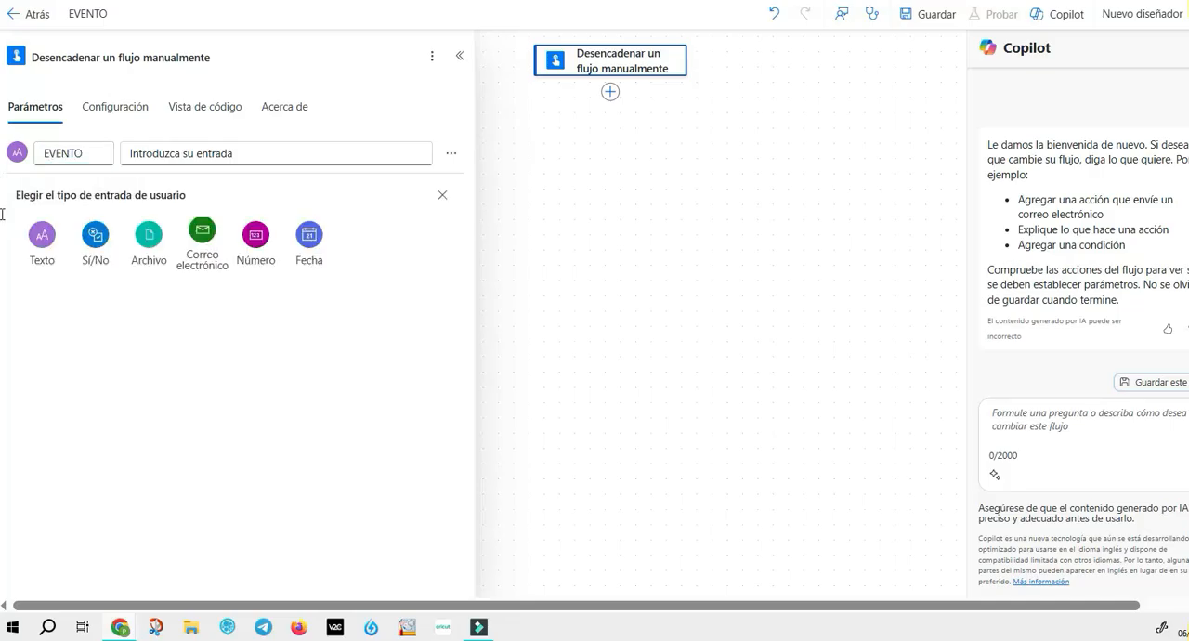
left_click(309, 244)
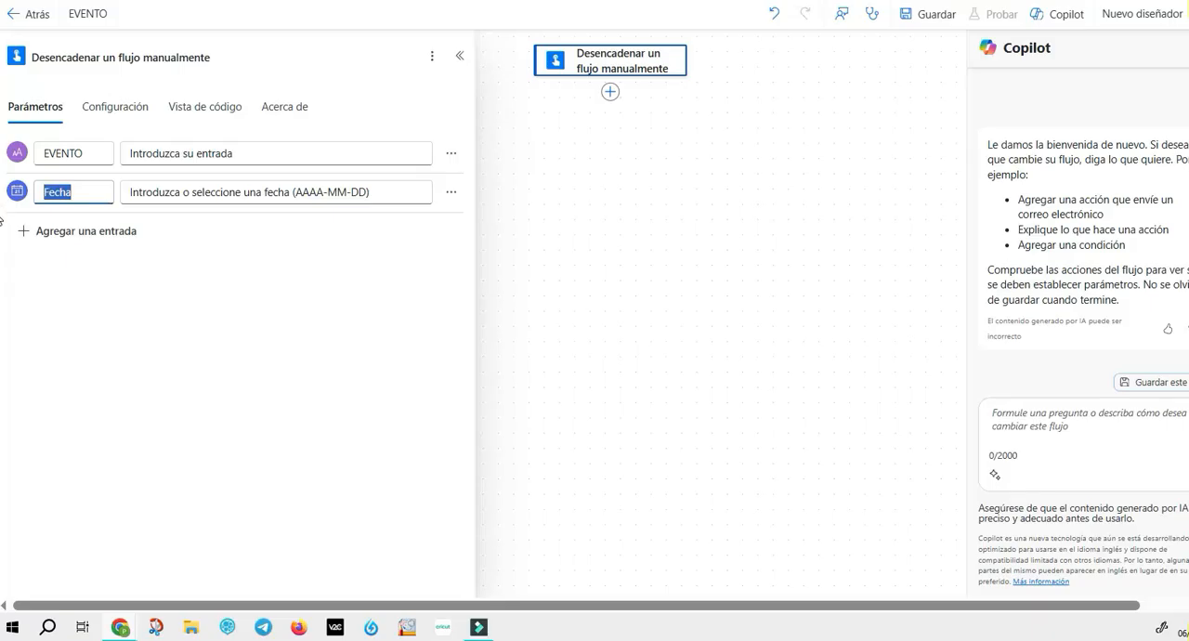
type("FECHA INICIAL")
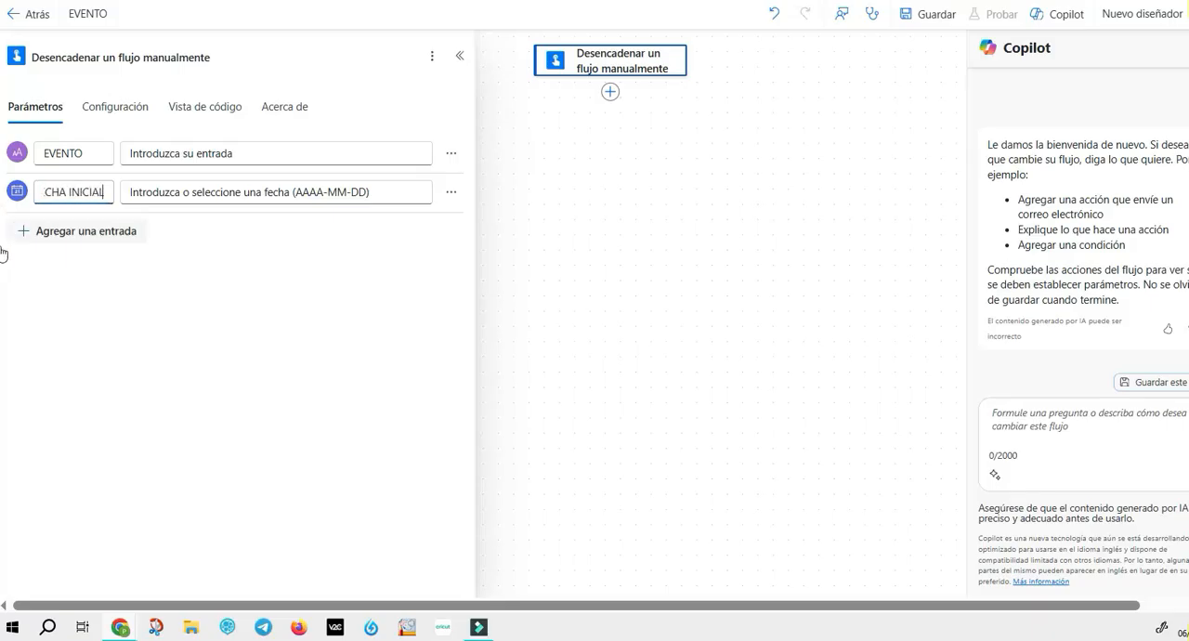
left_click(4, 232)
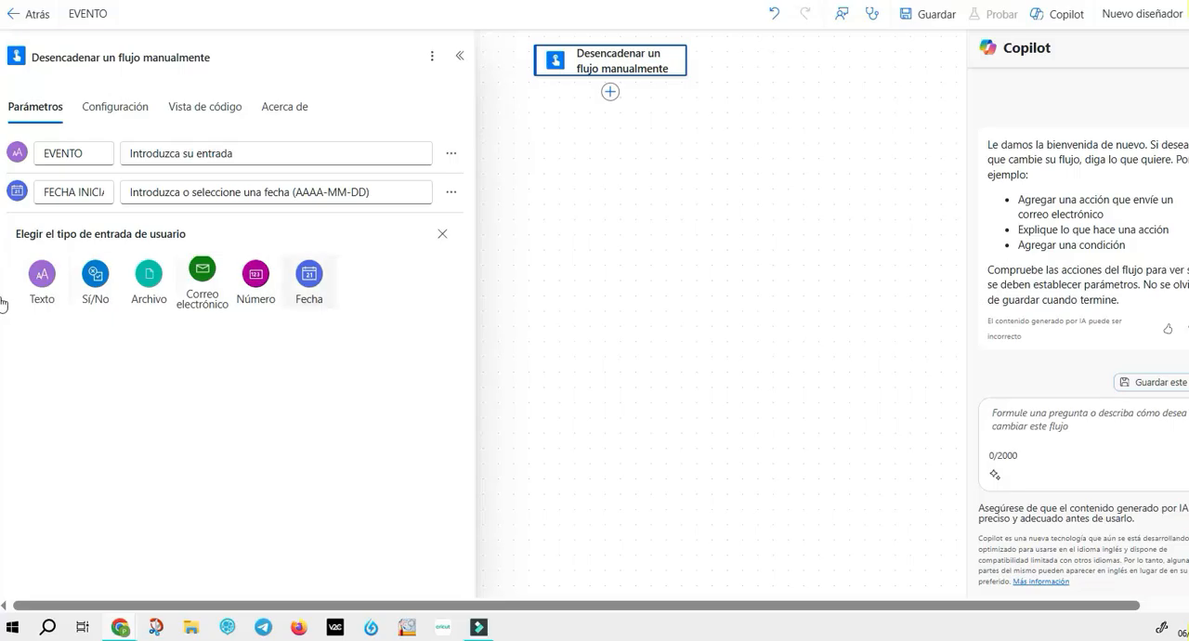
left_click(310, 282)
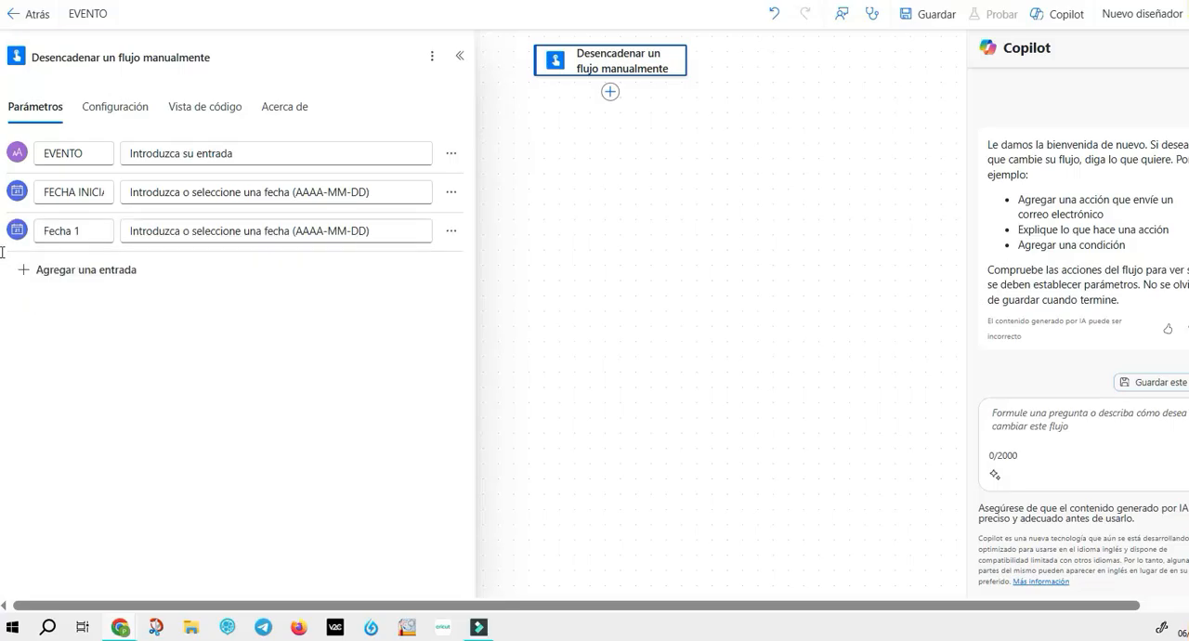
type("FECHA FINAL")
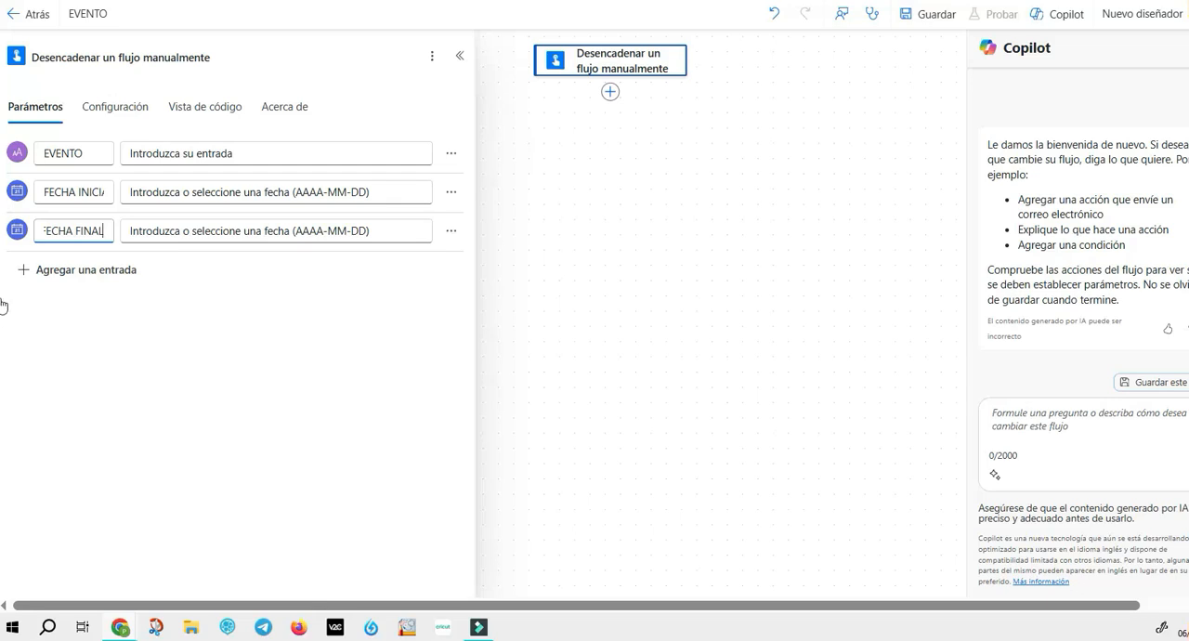
Step: Add a text input named HORA INICIAL to the trigger with the hint text "Fotmato: hh:mm:ss"
left_click(85, 269)
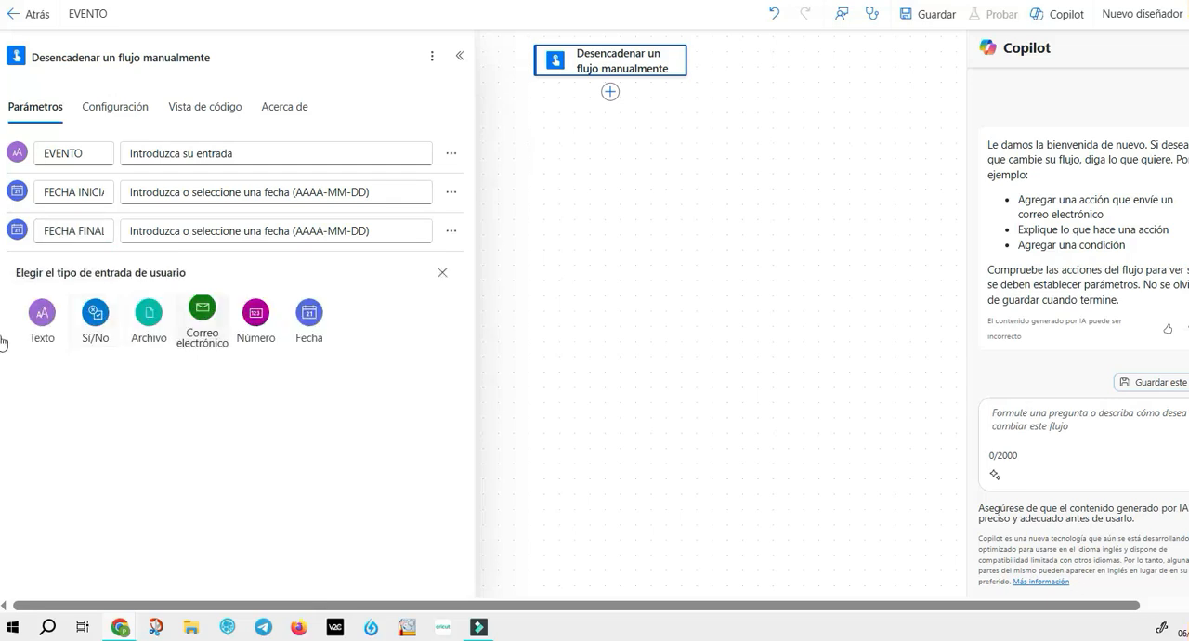
left_click(42, 313)
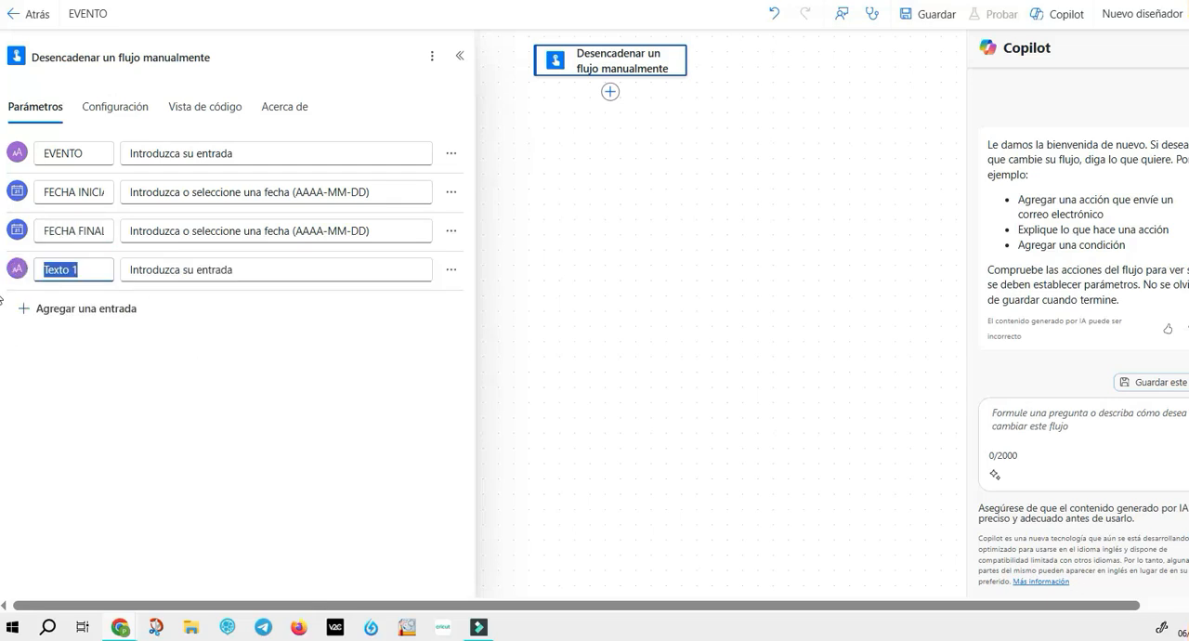
type("HORA INICIAL")
key("Tab")
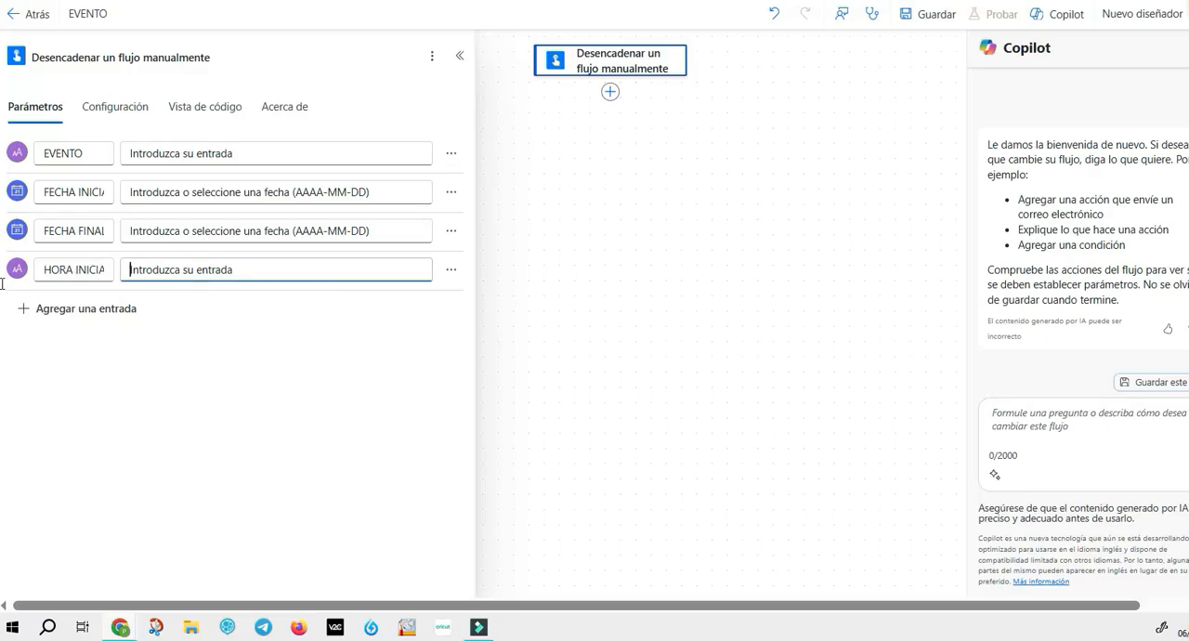
type("Fotmato")
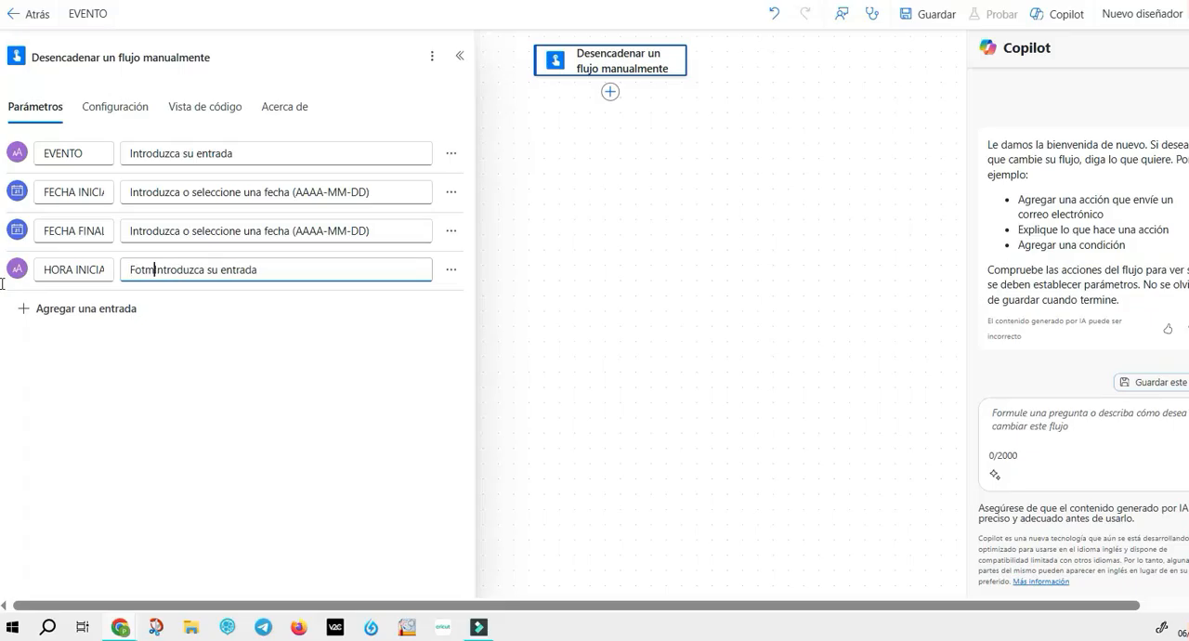
type(": hh")
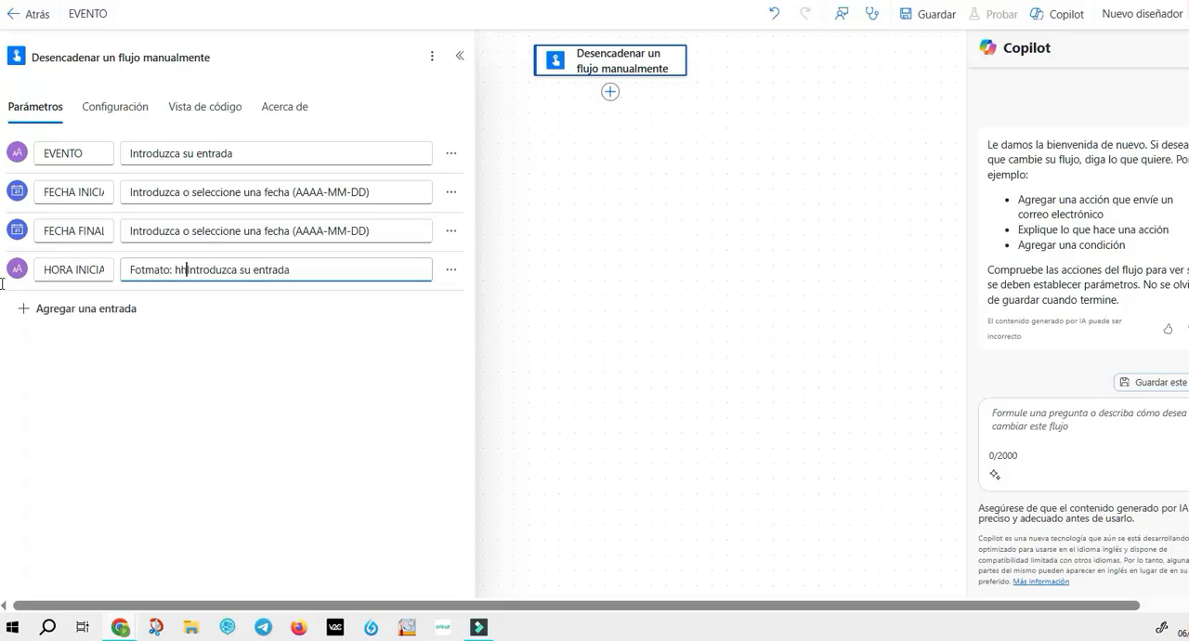
type(":mm:ss")
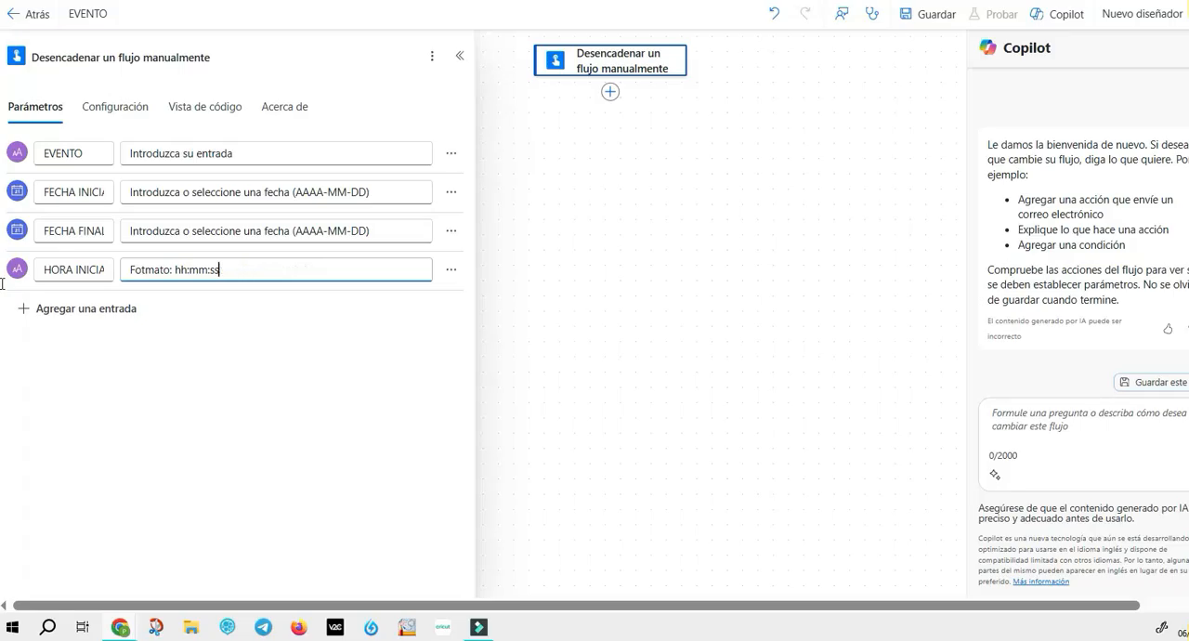
Step: Add a text input named HORA FINAL to the trigger with the hint text "Formato hh:mm:ss"
left_click(79, 308)
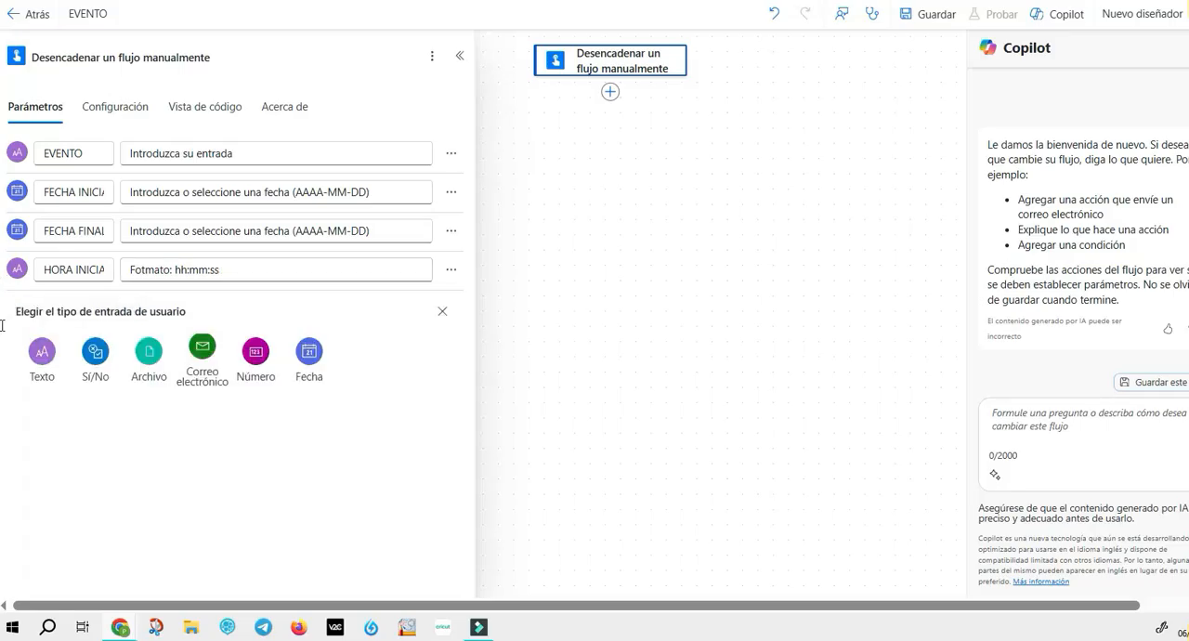
left_click(43, 352)
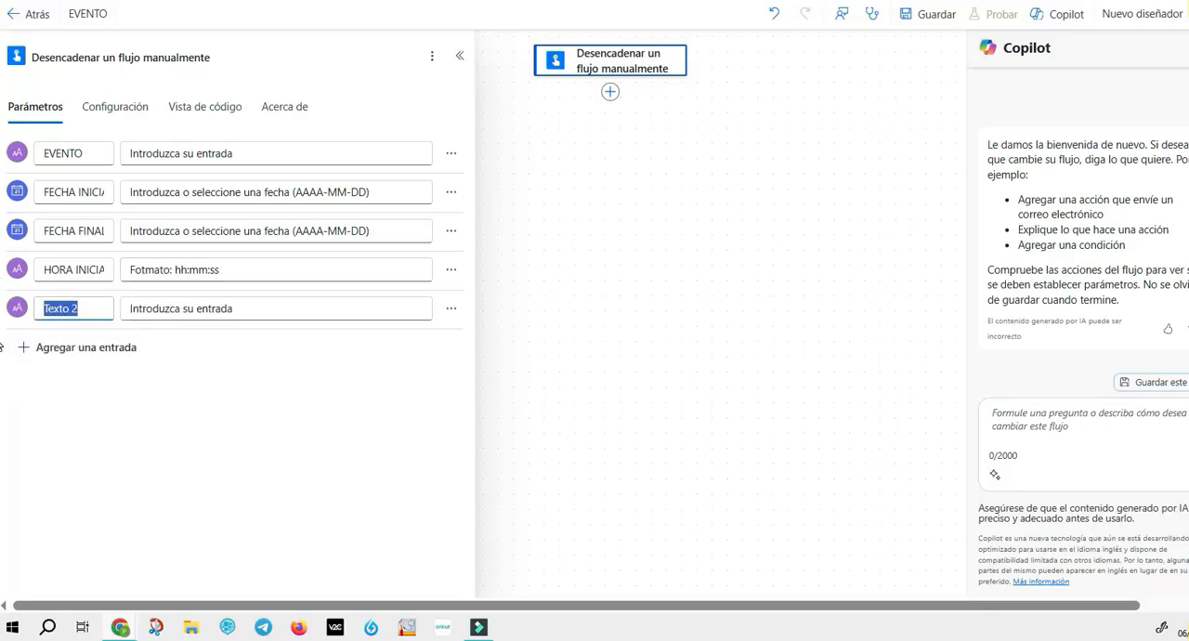
type("hora final")
key("BackSpace")
key("BackSpace")
key("BackSpace")
key("BackSpace")
type("HORA FINAL")
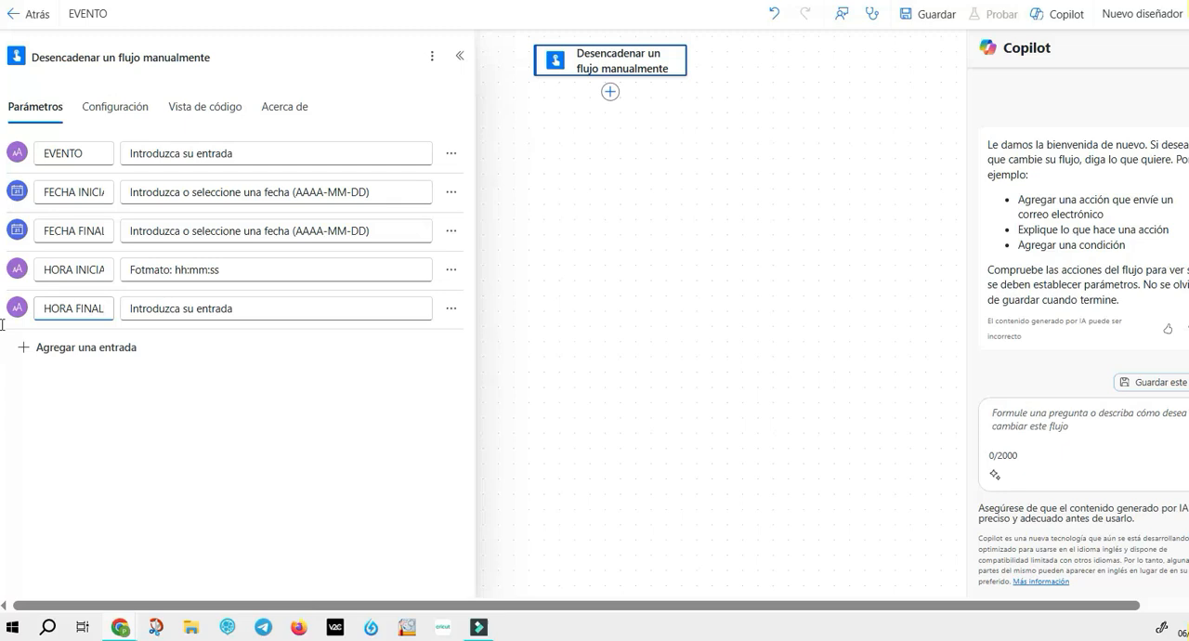
key("Tab")
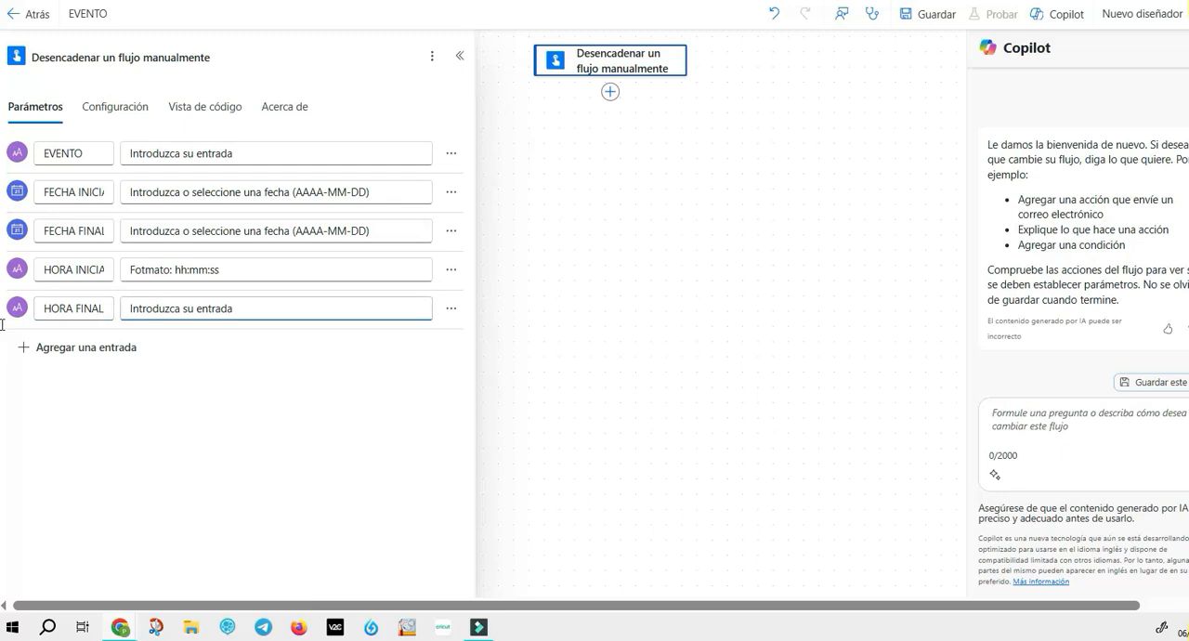
key("BackSpace")
key("BackSpace")
key("BackSpace")
key("BackSpace")
key("BackSpace")
key("BackSpace")
key("BackSpace")
key("BackSpace")
key("BackSpace")
key("BackSpace")
key("BackSpace")
key("BackSpace")
key("BackSpace")
key("BackSpace")
key("BackSpace")
key("BackSpace")
key("BackSpace")
key("BackSpace")
key("BackSpace")
key("BackSpace")
type("Formato hh:mm:ss")
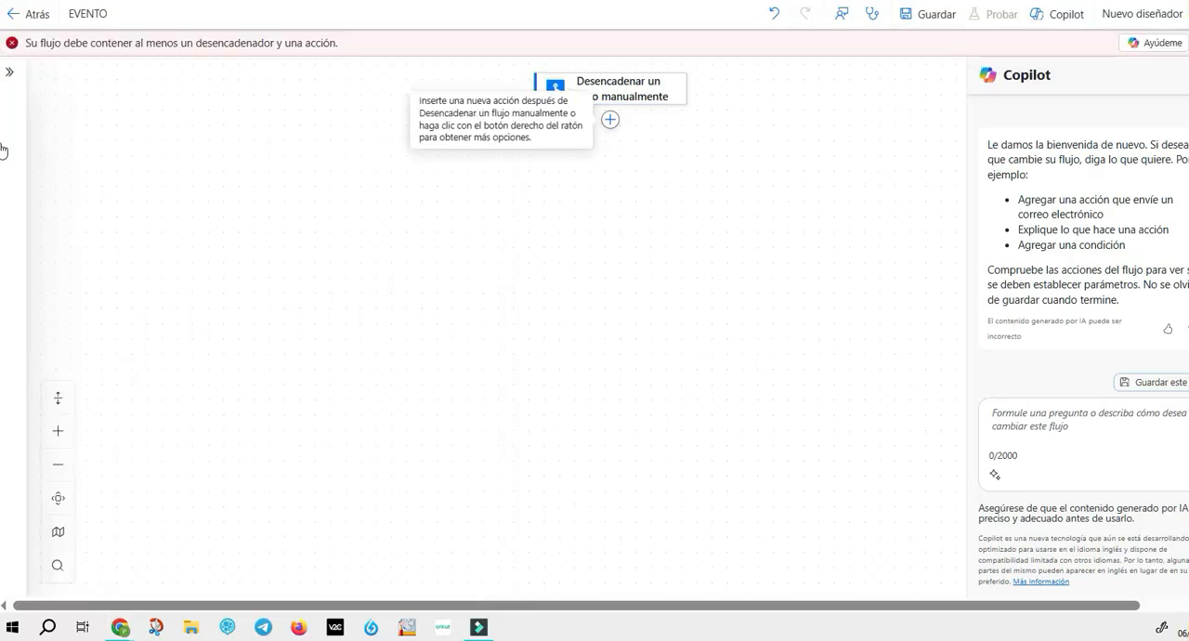
Step: Search the actions for "crear un evento" and add Office 365 Outlook's Crear evento (V4) after the trigger
left_click(609, 119)
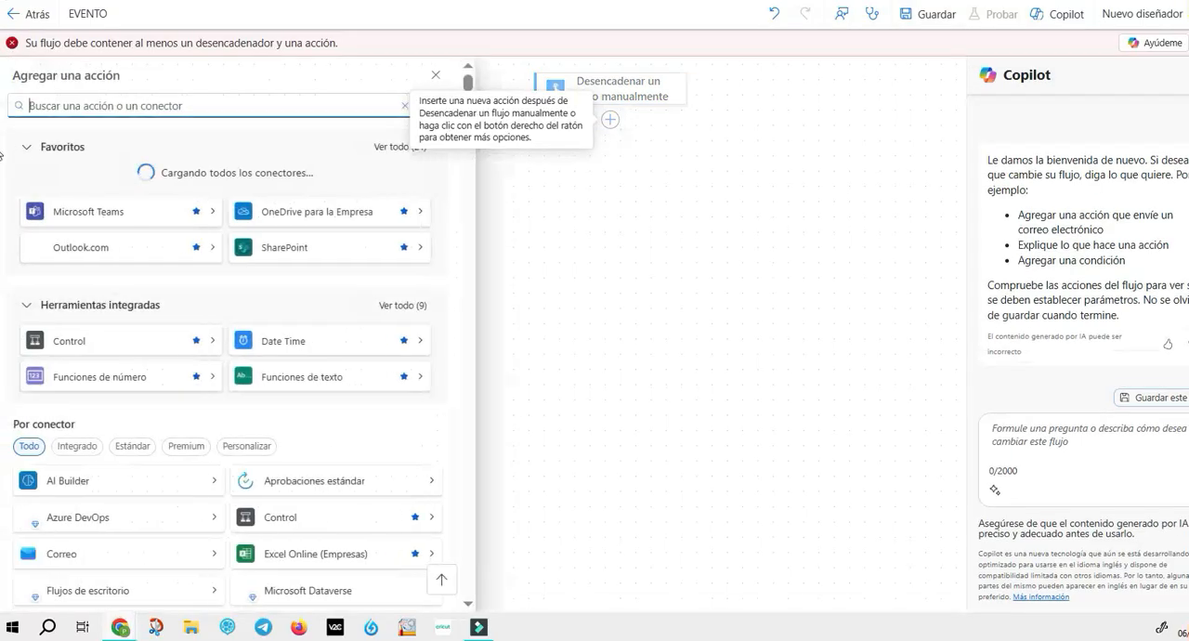
type("crear")
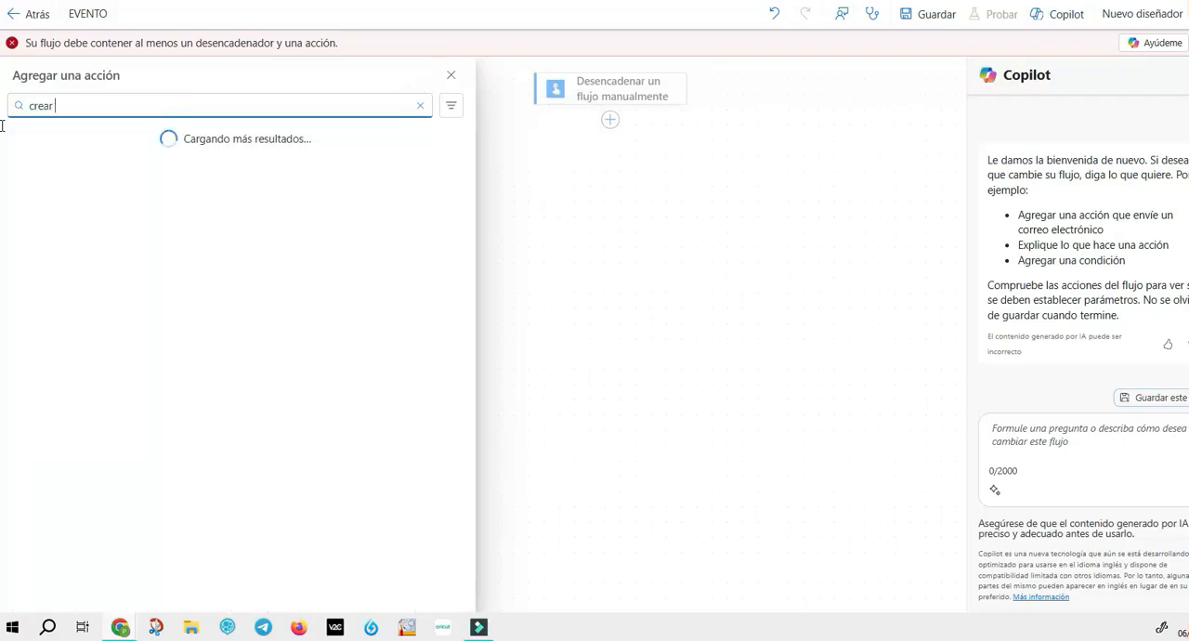
type(" un evento")
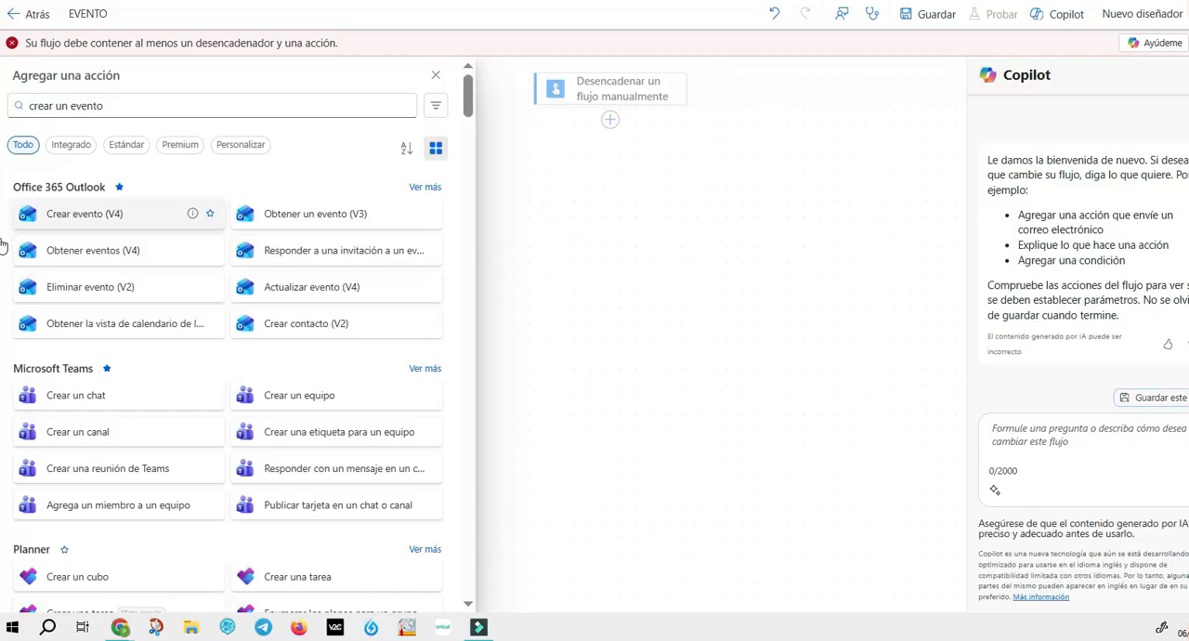
left_click(28, 216)
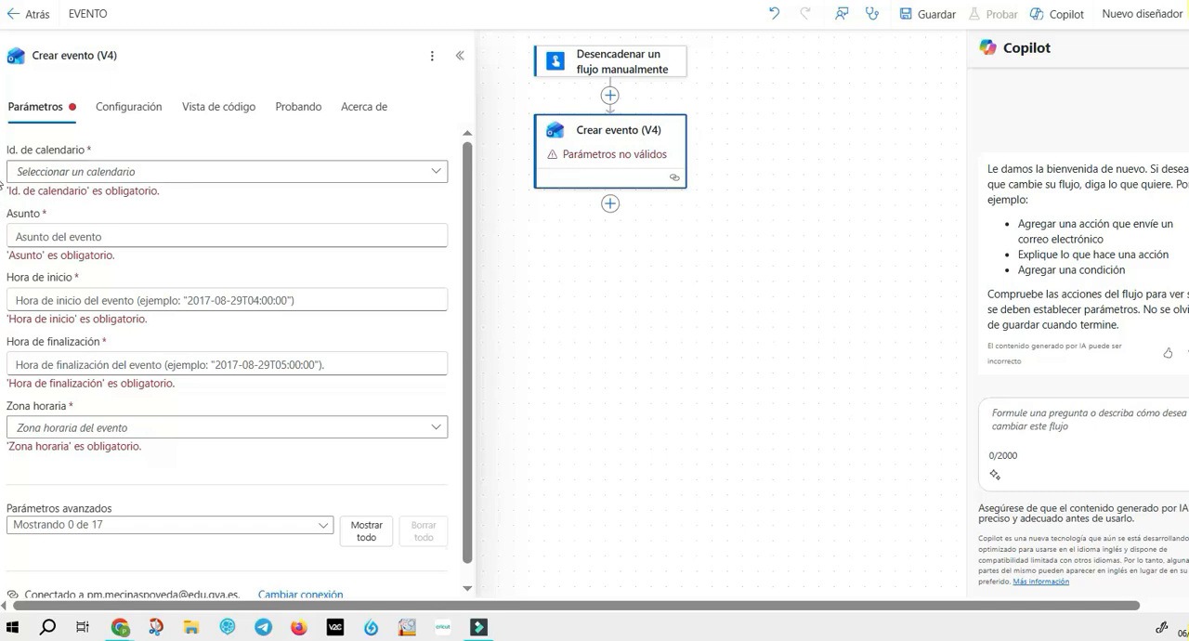
Step: Set the event's calendar to ACORD and fill its subject with the trigger's EVENTO value
left_click(9, 175)
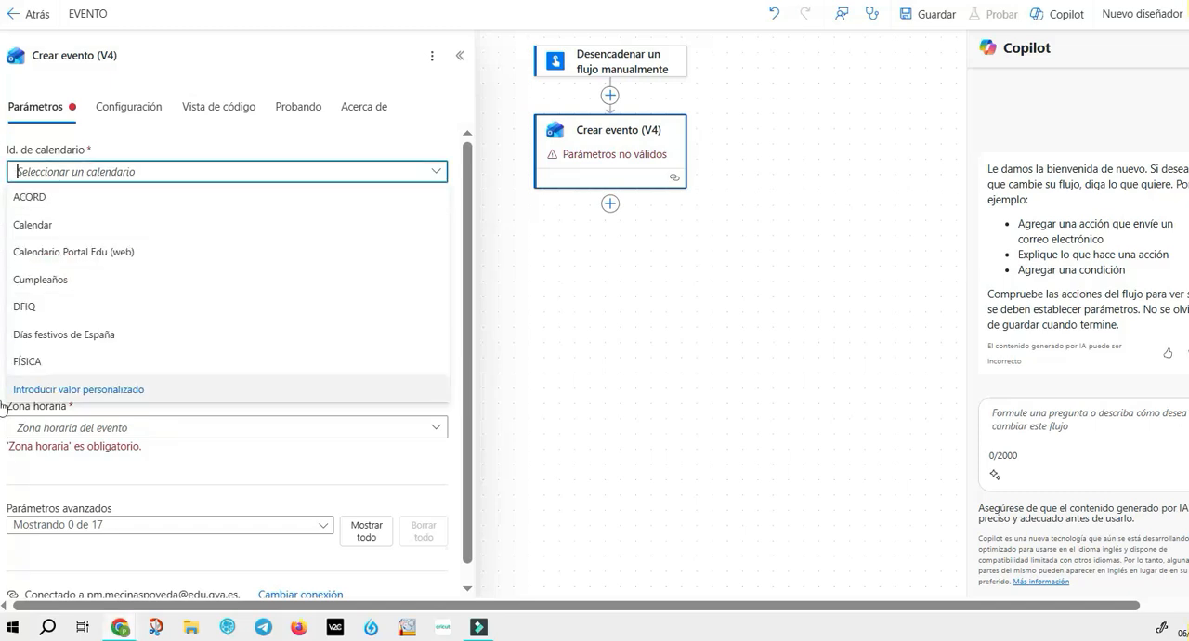
left_click(2, 197)
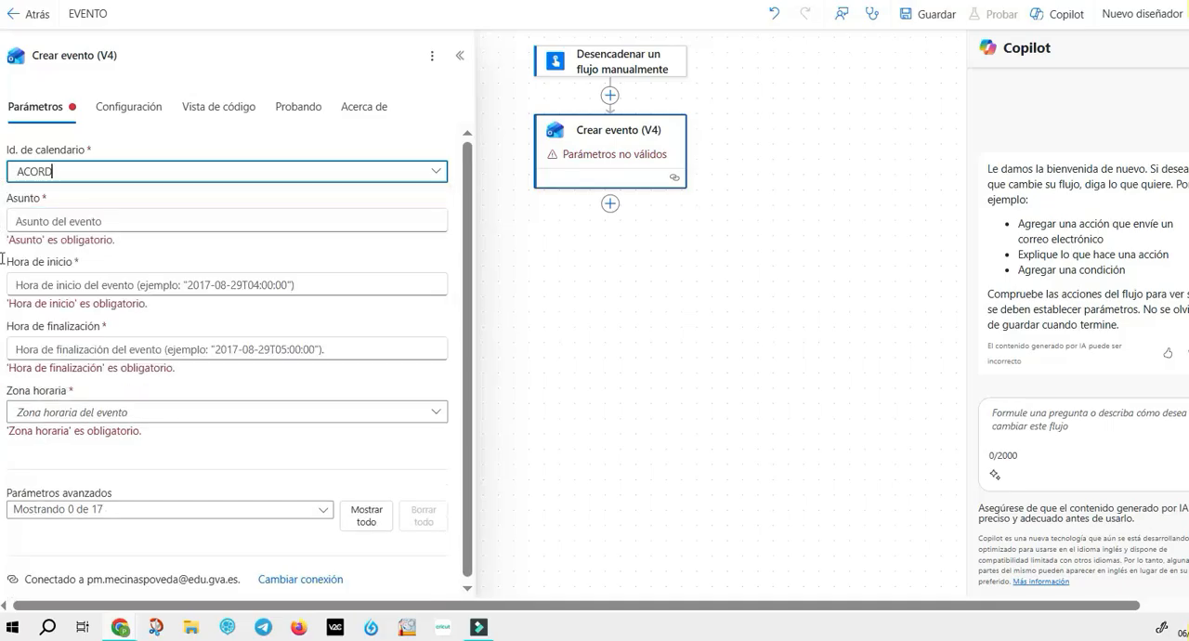
left_click(3, 233)
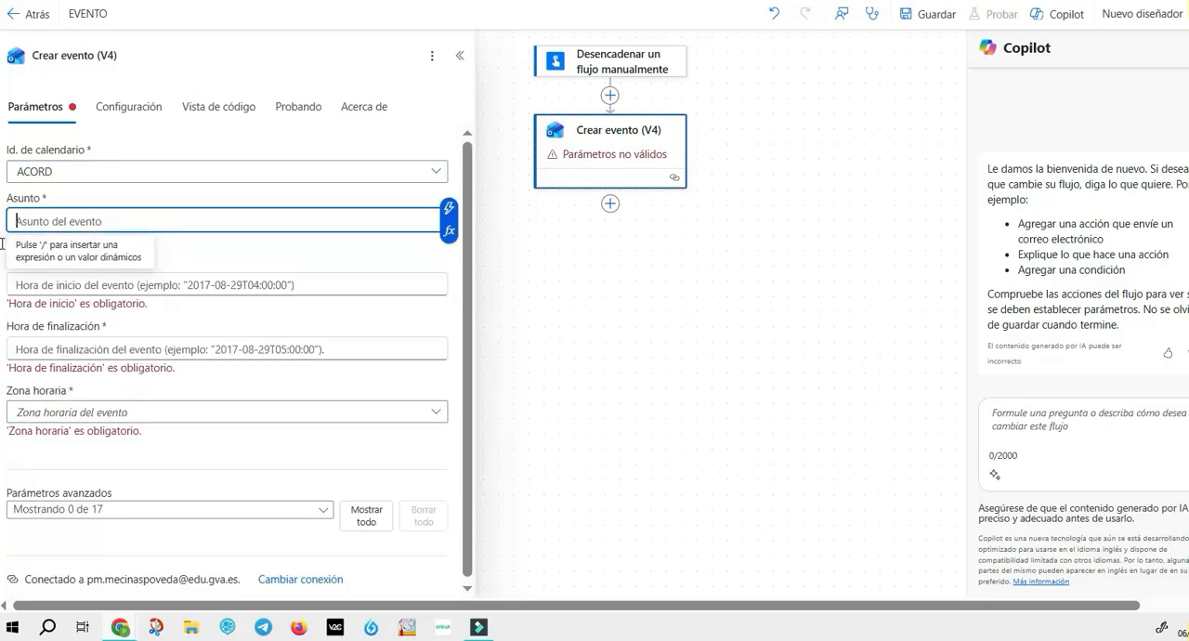
key("slash")
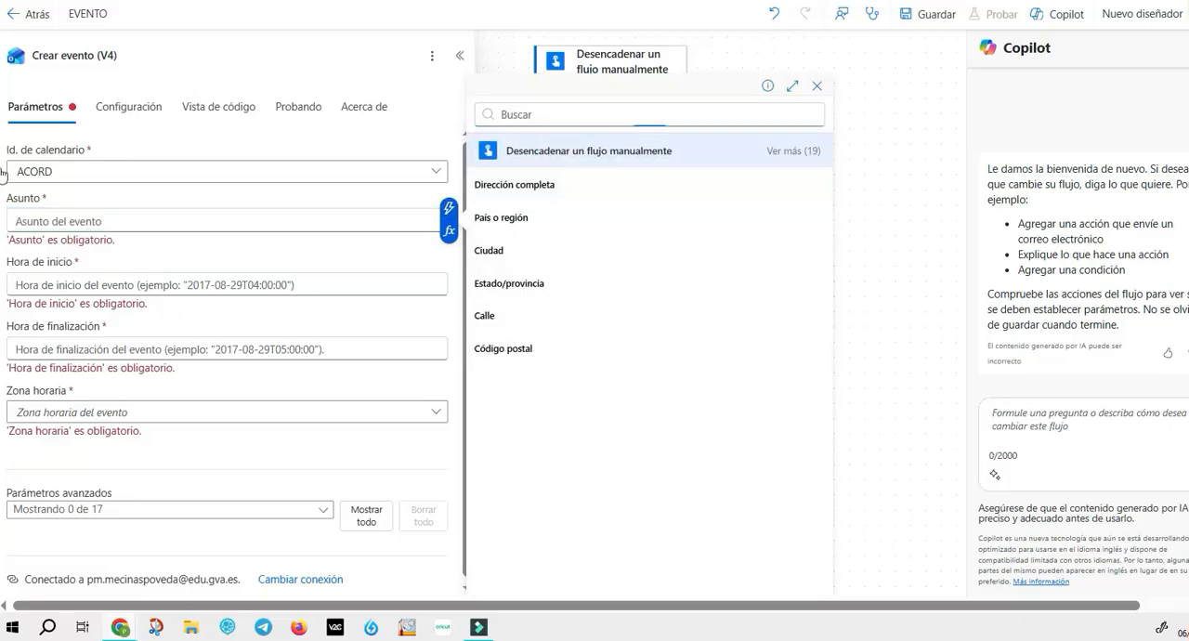
key("Down")
key("Down")
key("Down")
key("Down")
key("Down")
key("Down")
key("Down")
key("Down")
key("Down")
key("Down")
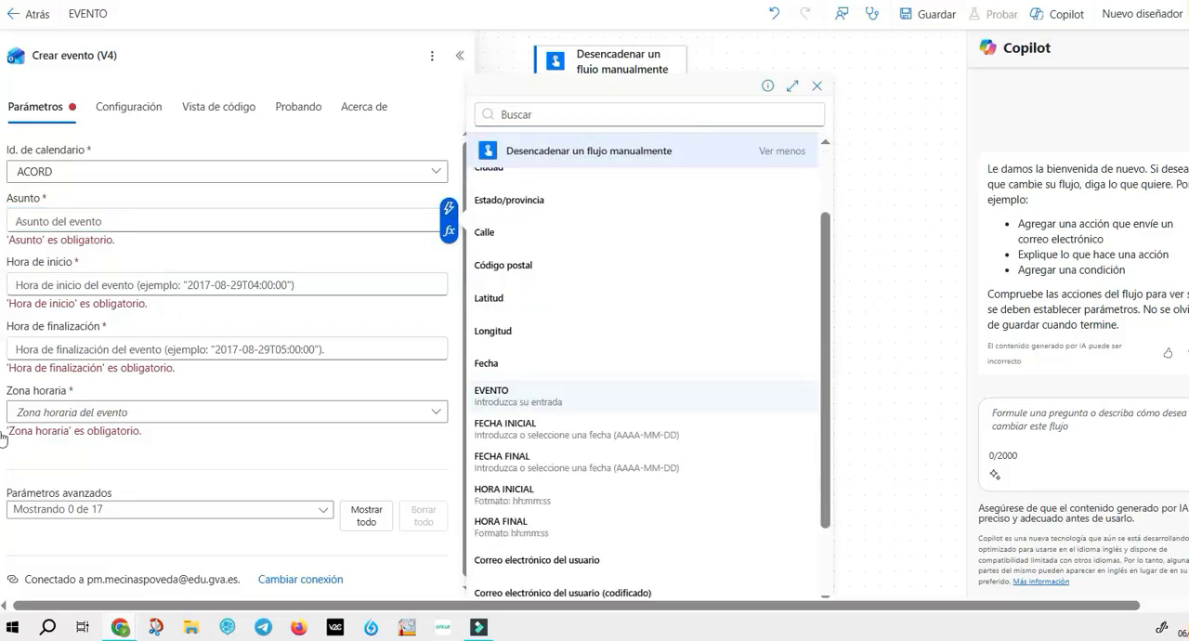
key("Return")
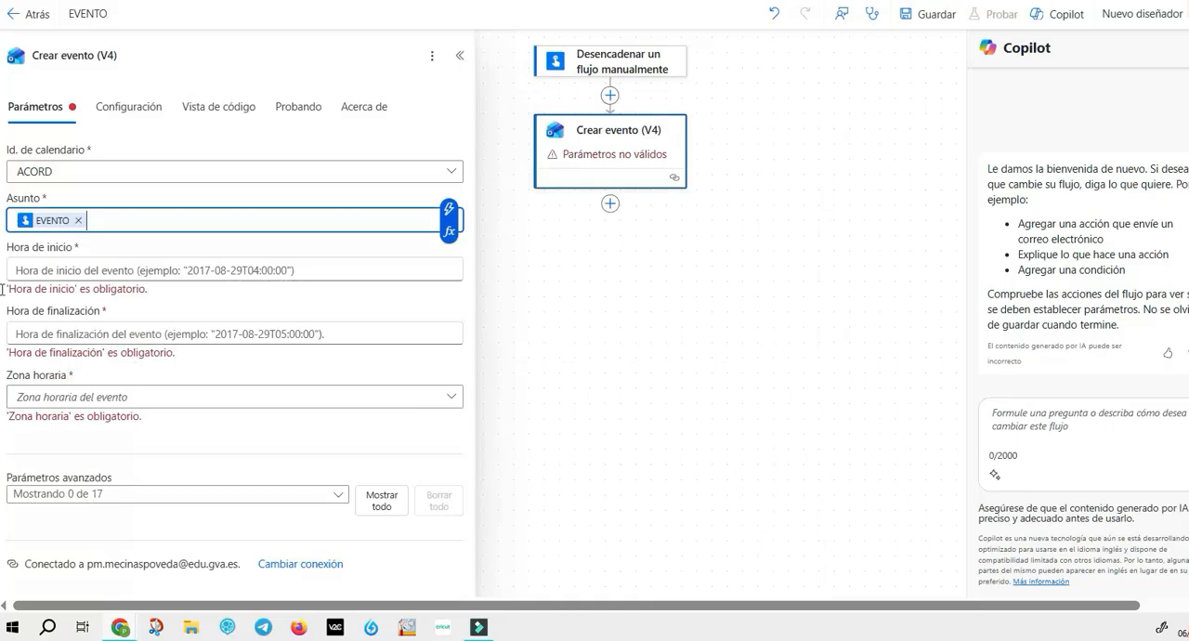
Step: Set the event's Hora de inicio to the trigger's FECHA INICIAL and HORA INICIAL values joined by a T
key("Tab")
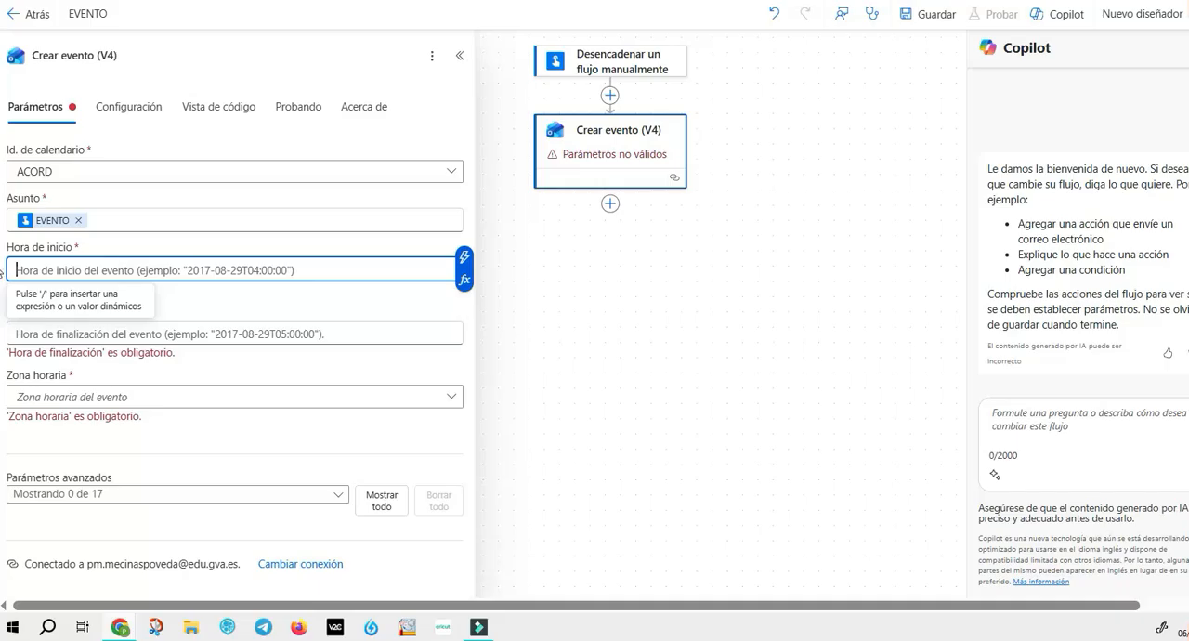
left_click(465, 257)
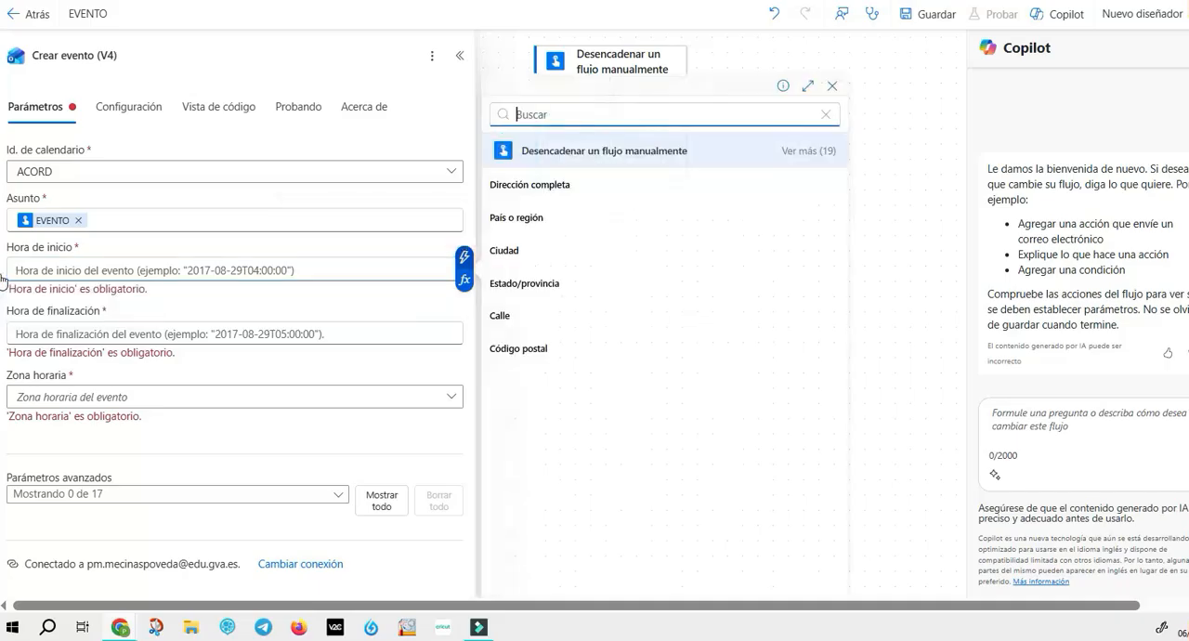
left_click(808, 151)
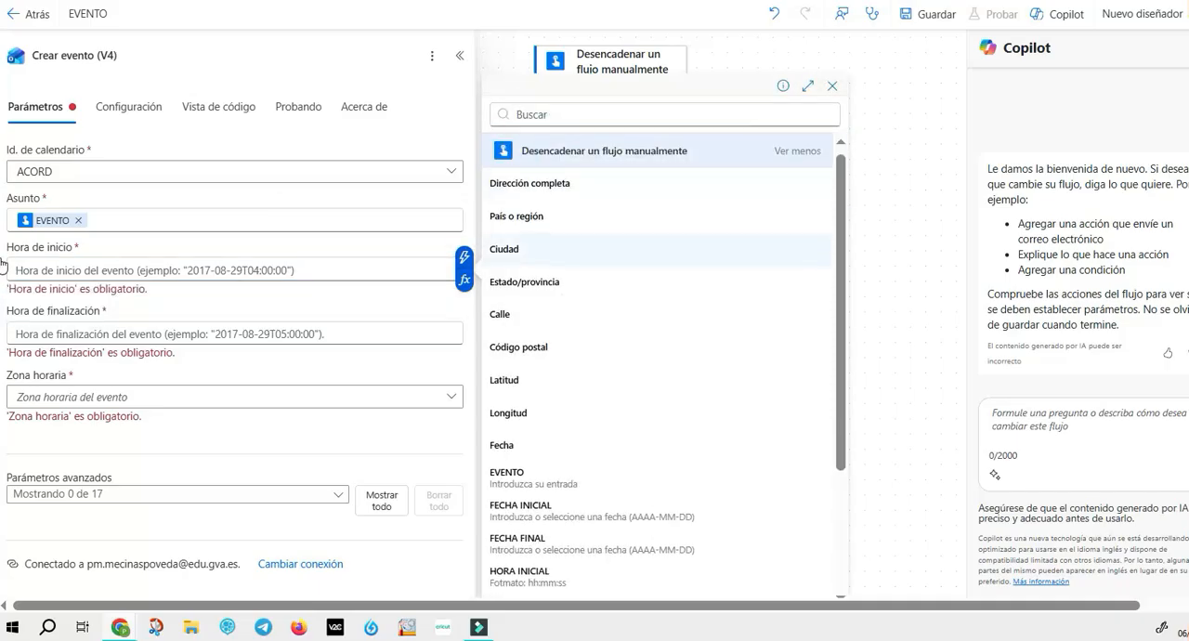
scroll(650, 278, "down", 3)
left_click(521, 327)
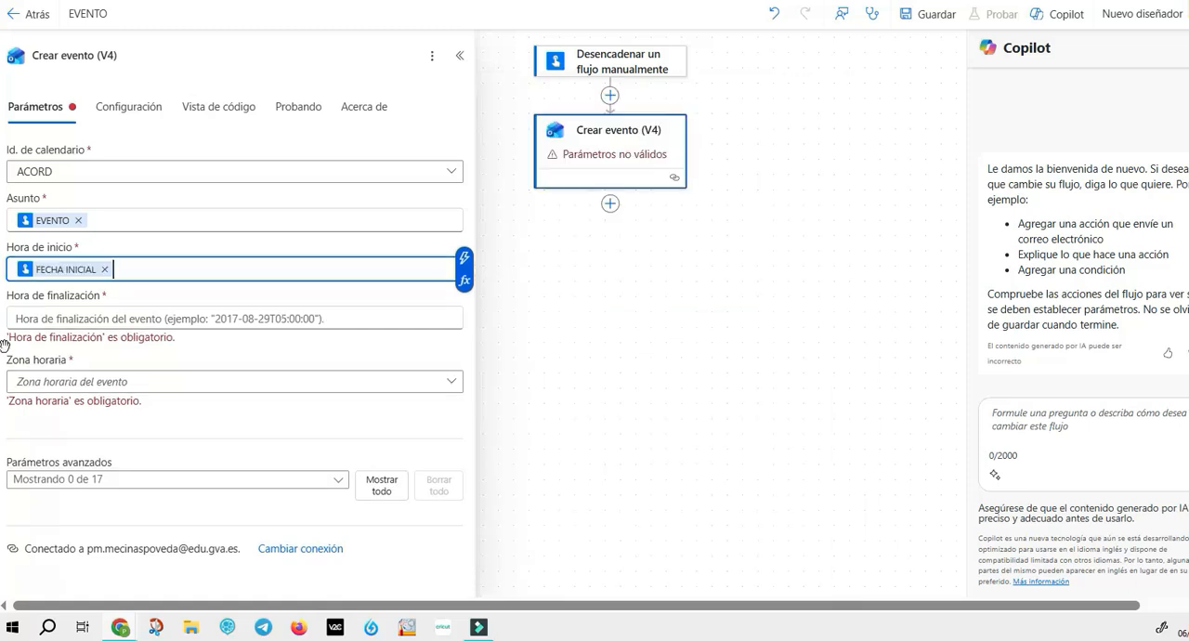
type("tt")
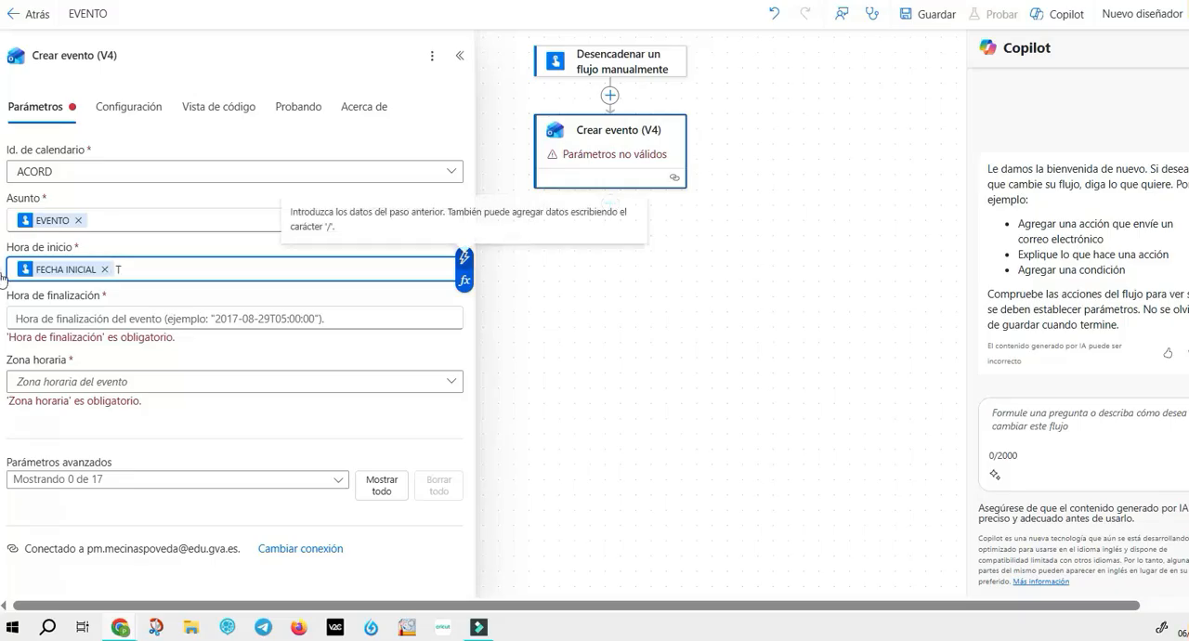
key("slash")
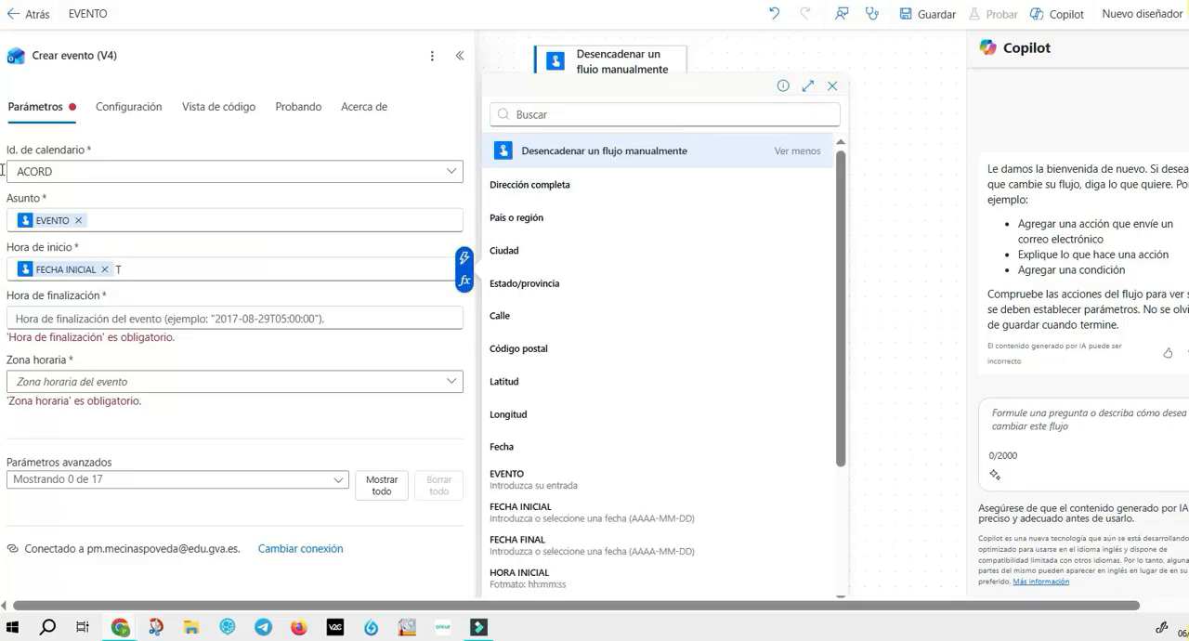
scroll(658, 544, "down", 1)
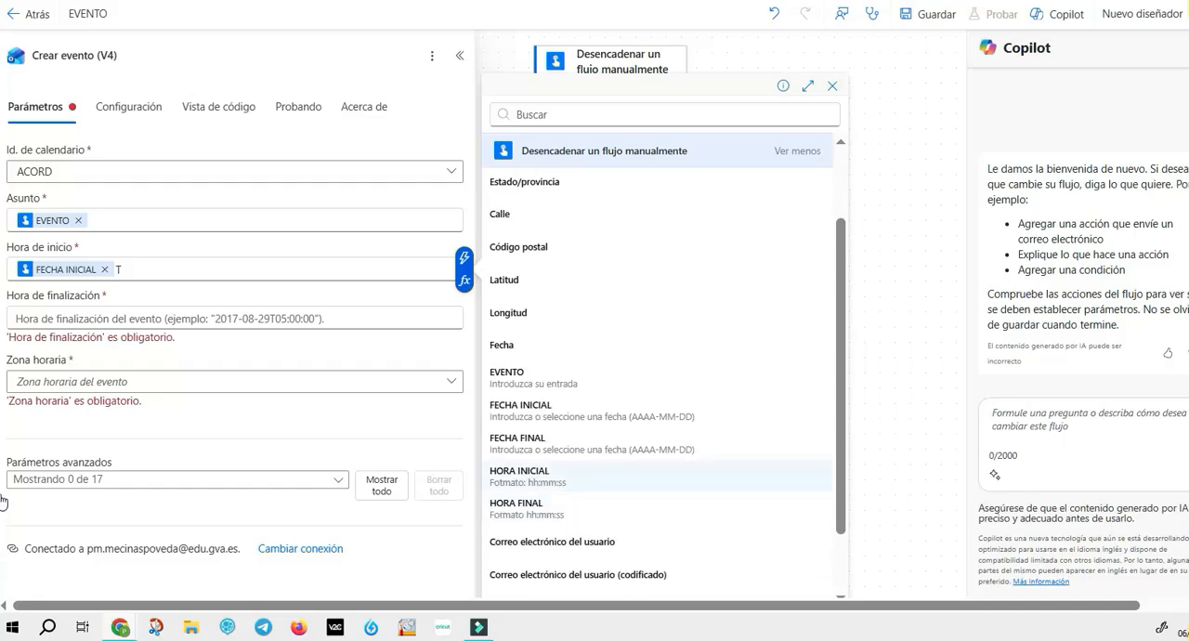
key("Return")
Step: Set the event's Hora de finalización to the trigger's FECHA FINAL and HORA FINAL values joined by a T
key("Tab")
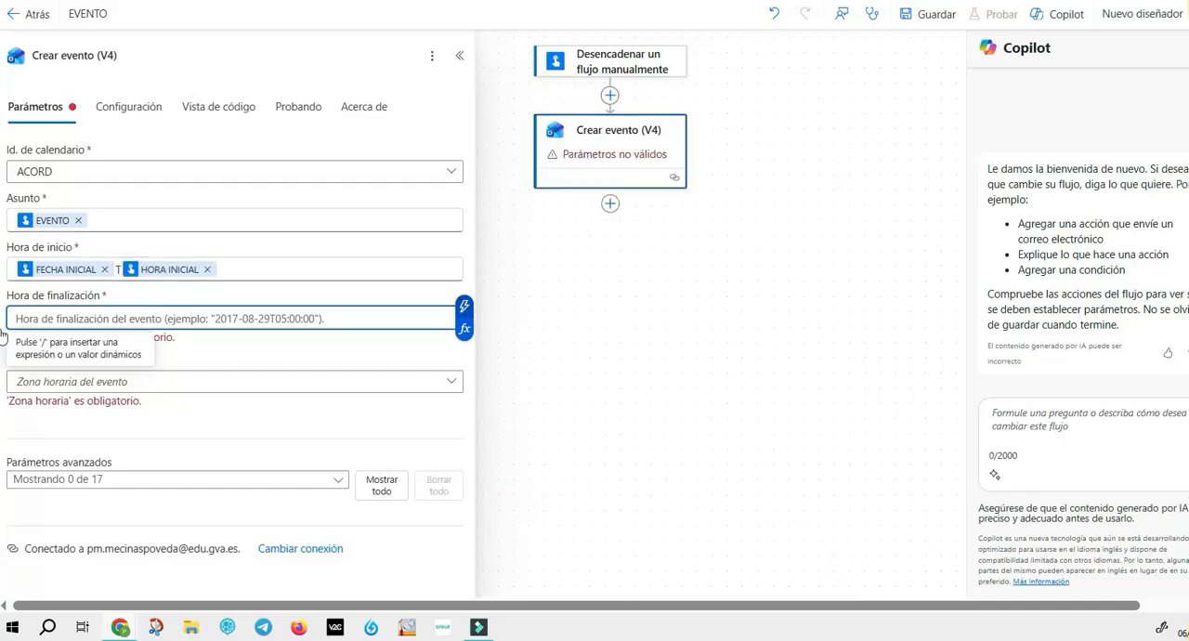
key("slash")
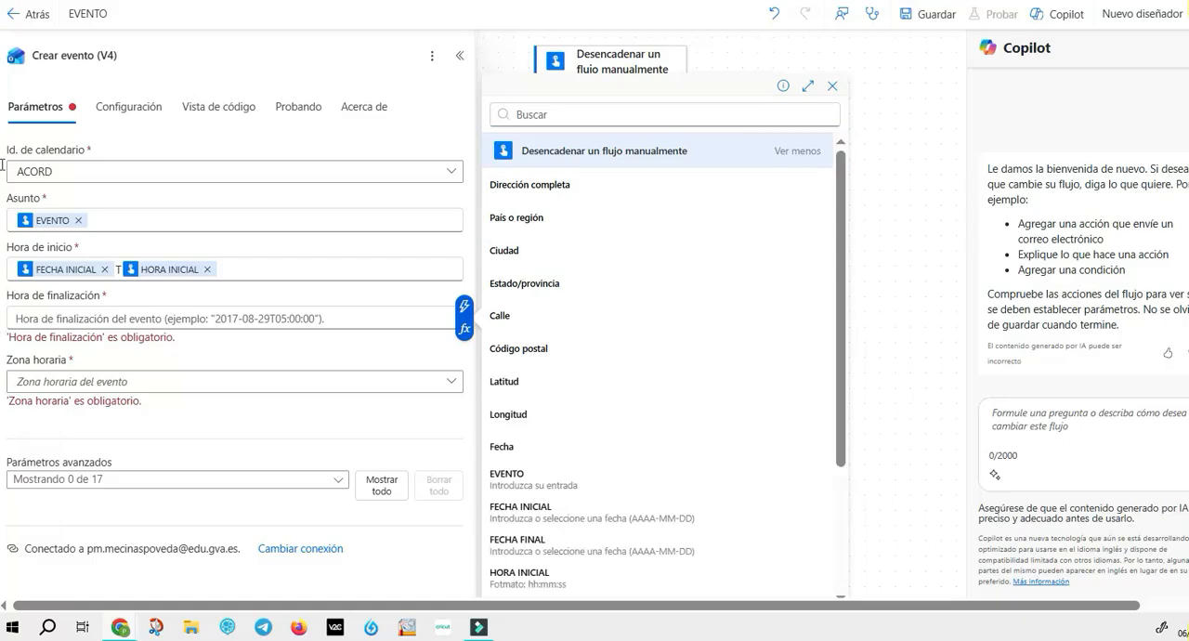
scroll(662, 381, "down", 1)
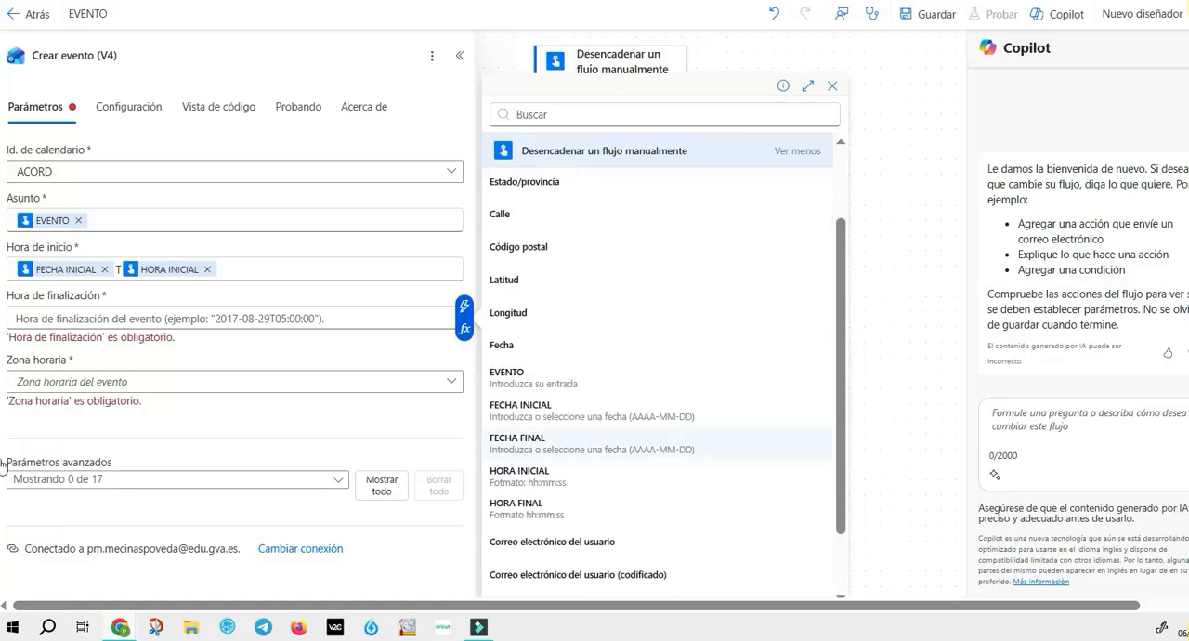
key("Return")
type("T")
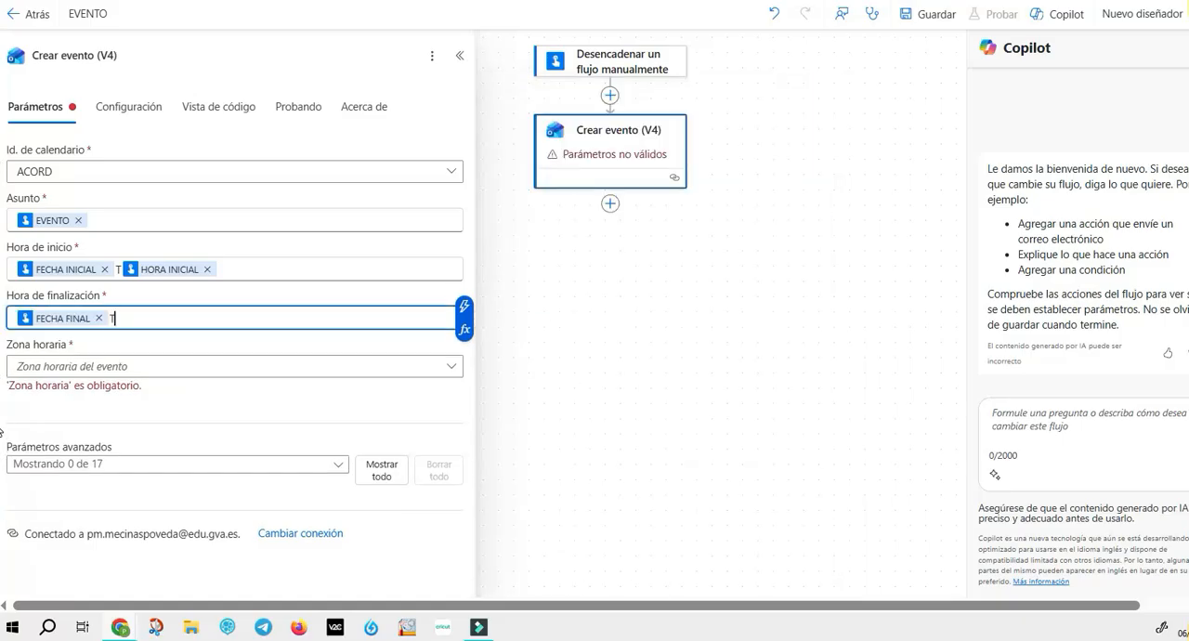
left_click(465, 307)
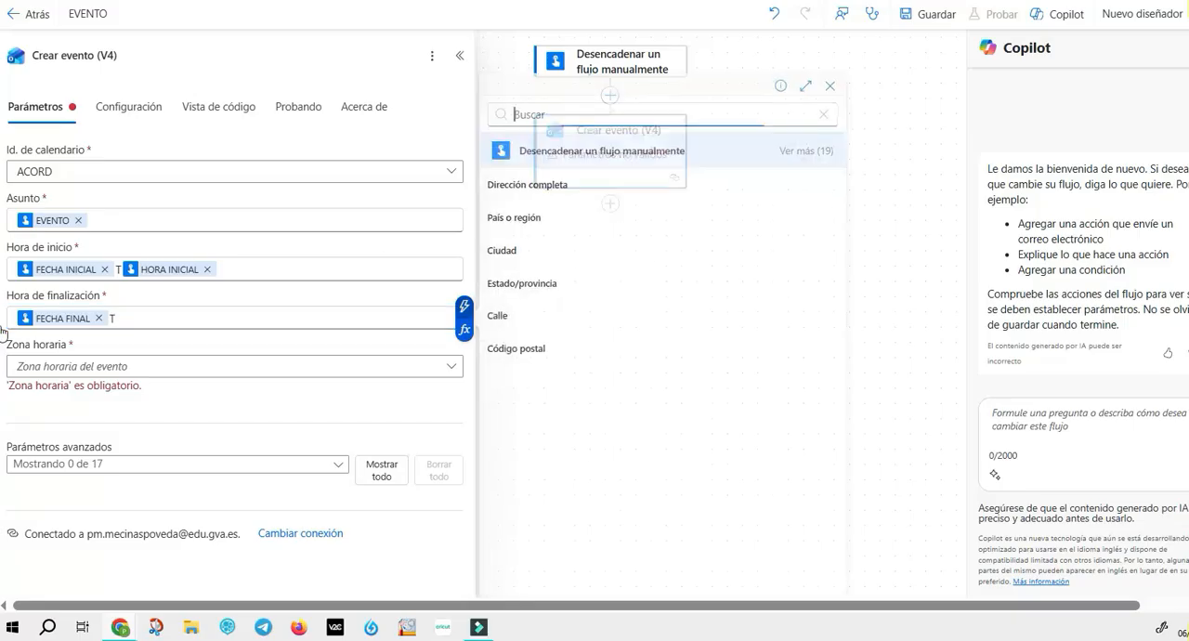
left_click(803, 151)
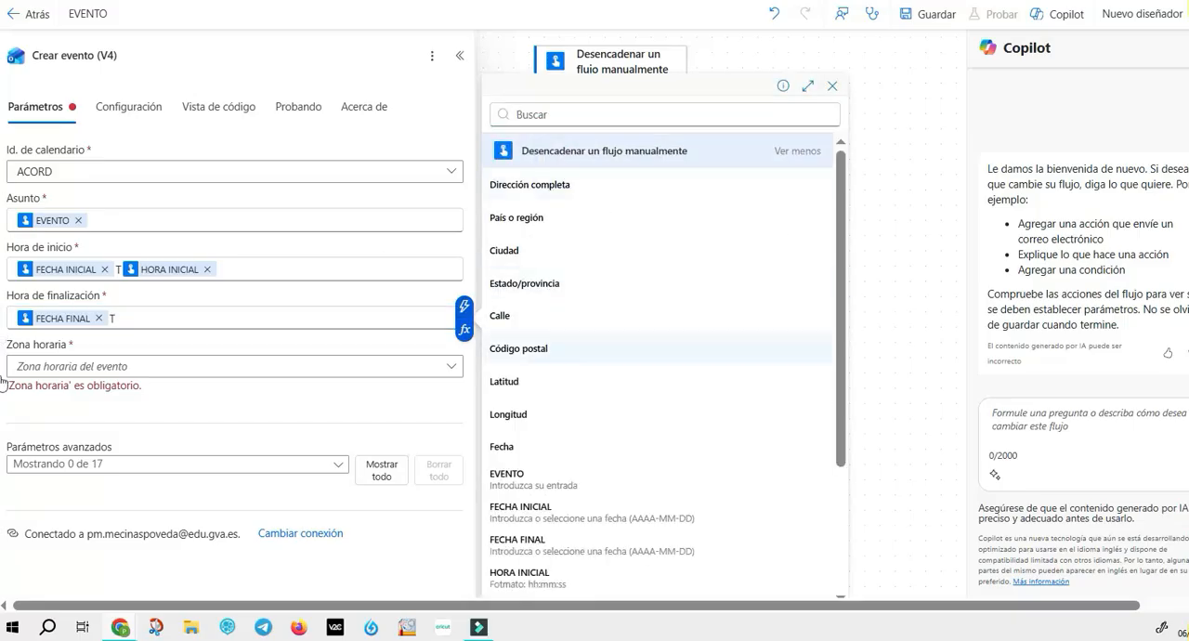
scroll(595, 390, "down", 1)
left_click(595, 506)
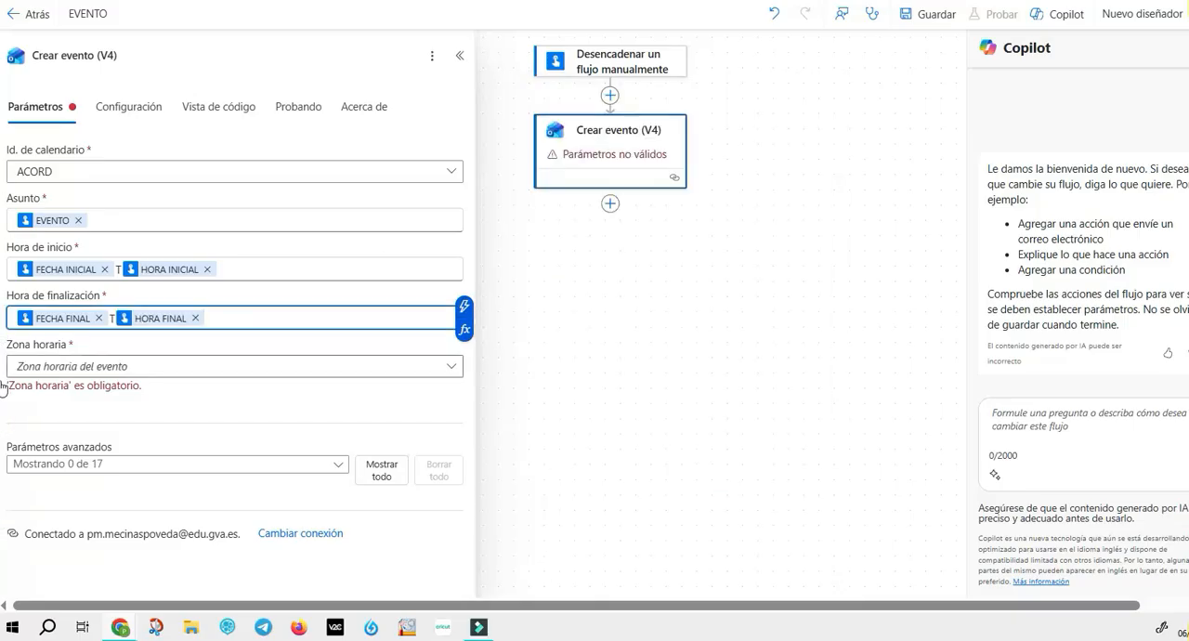
Step: Set the event's time zone to (UTC+01:00) Brussels, Copenhagen, Madrid, Paris
left_click(451, 366)
scroll(595, 346, "down", 3)
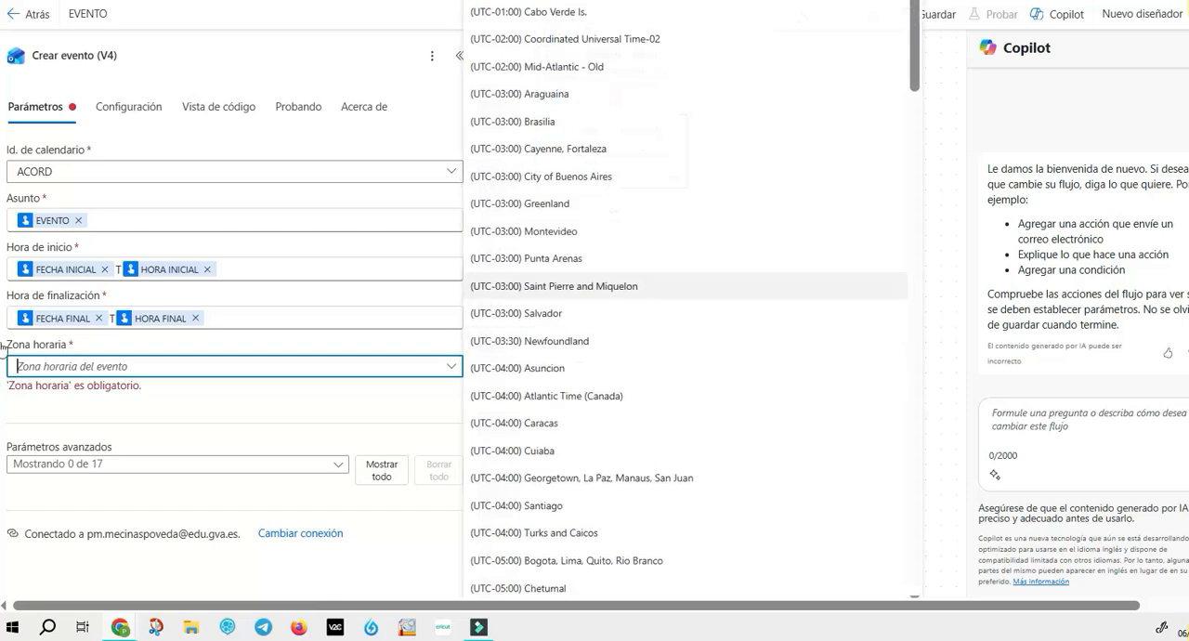
scroll(595, 337, "down", 5)
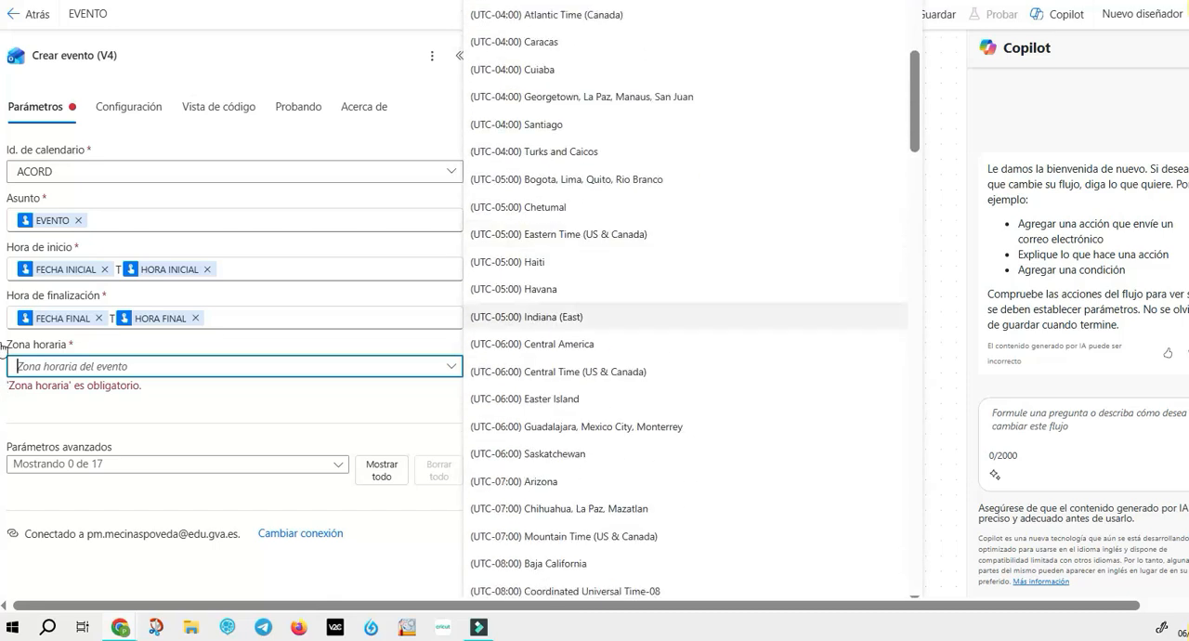
scroll(595, 316, "up", 8)
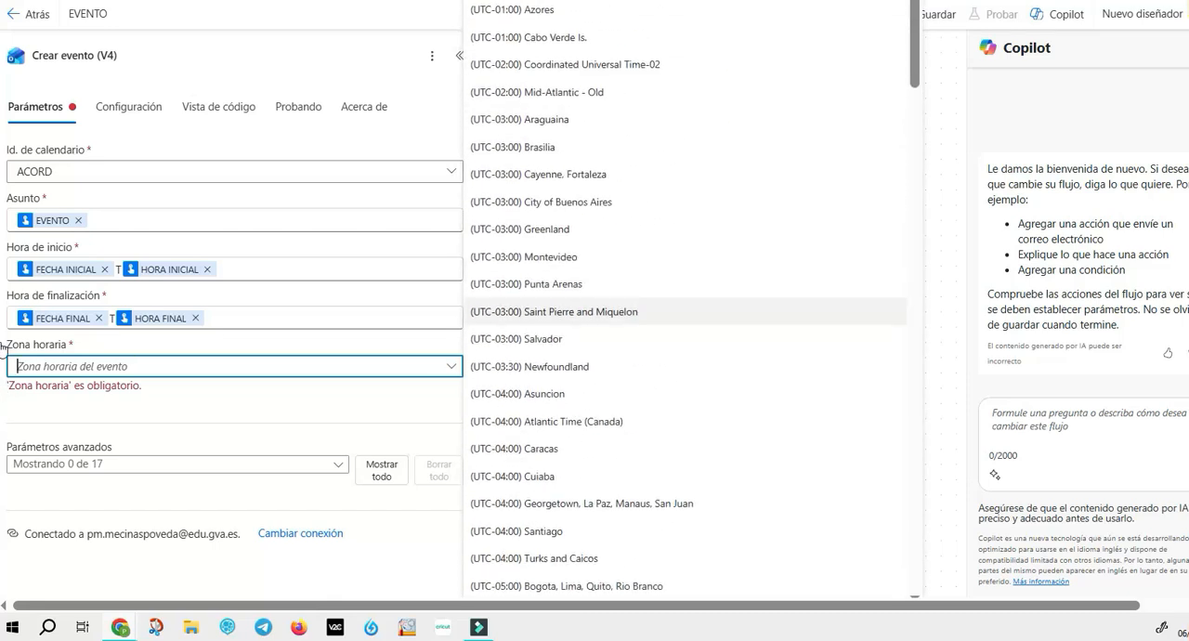
scroll(595, 312, "down", 10)
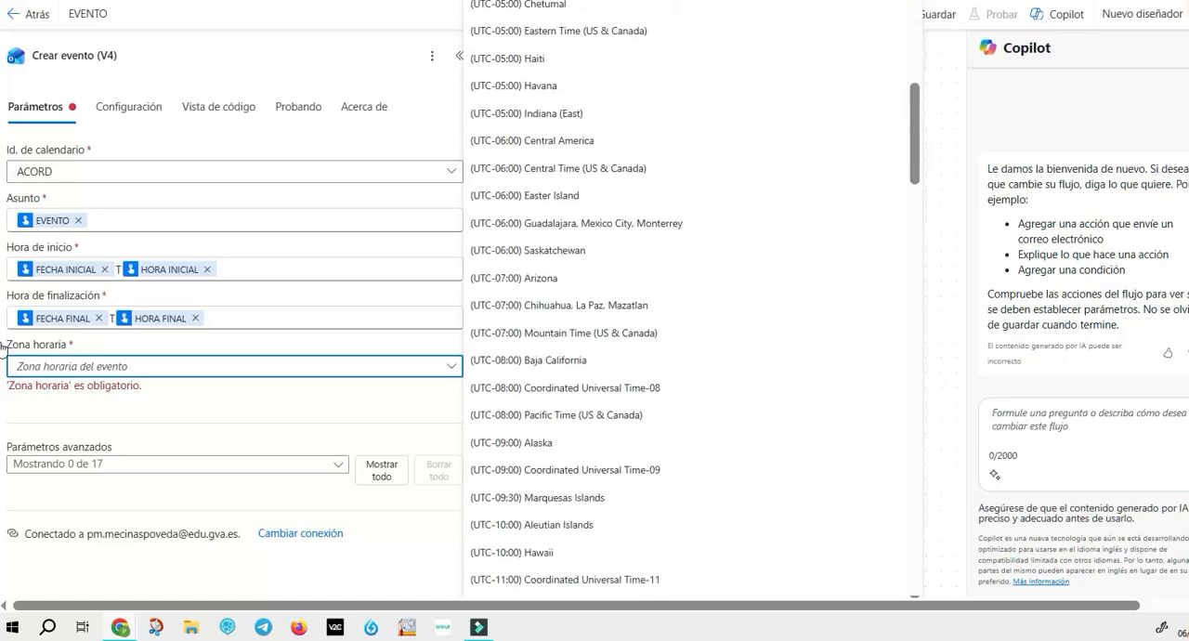
scroll(595, 311, "down", 6)
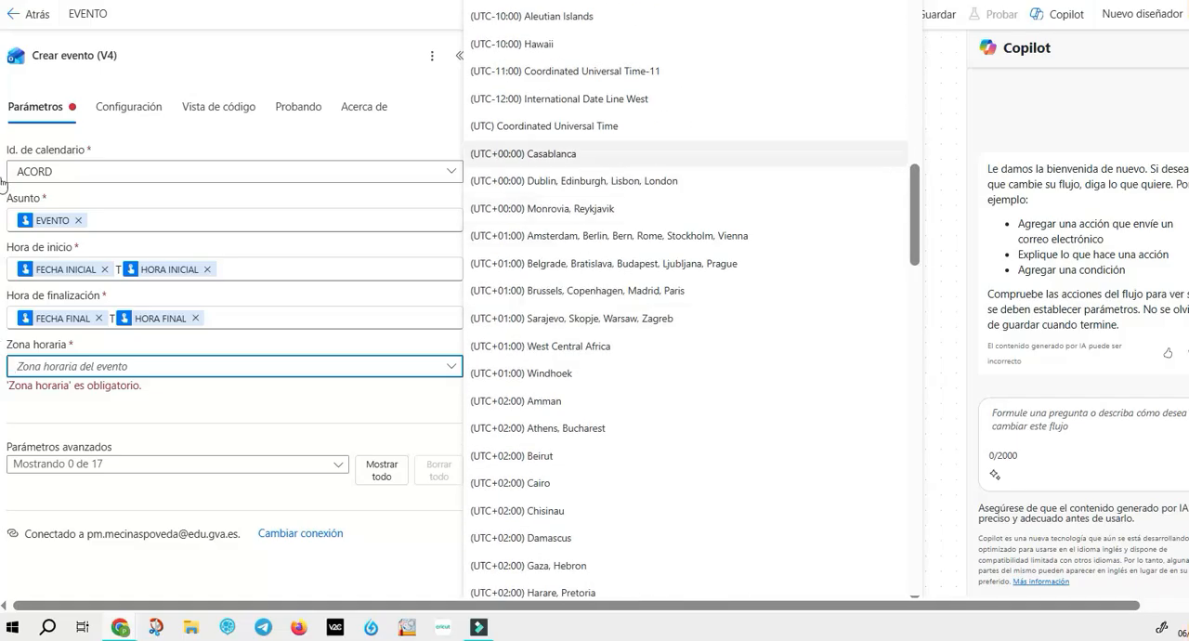
key("Down")
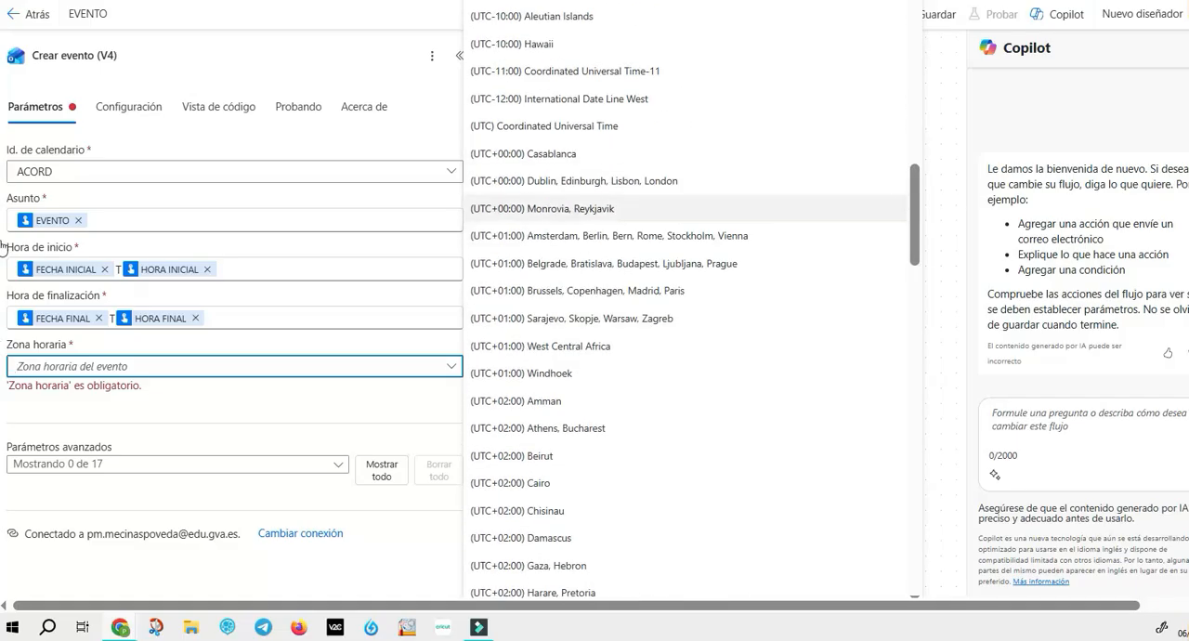
key("Down")
key("Down")
key("Down")
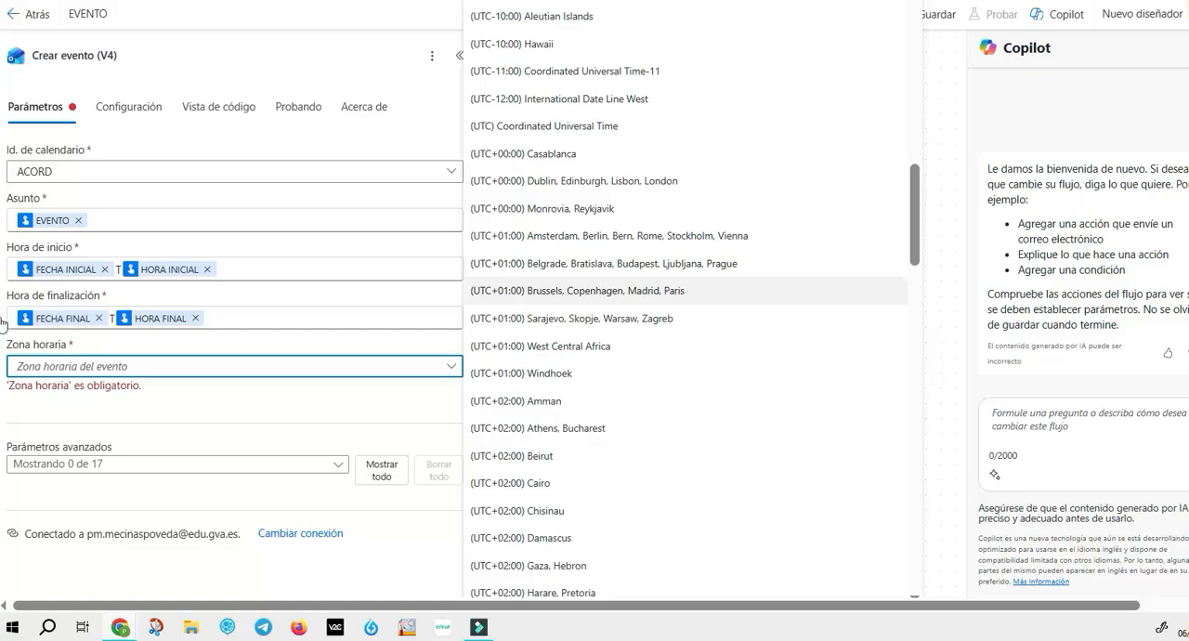
key("Return")
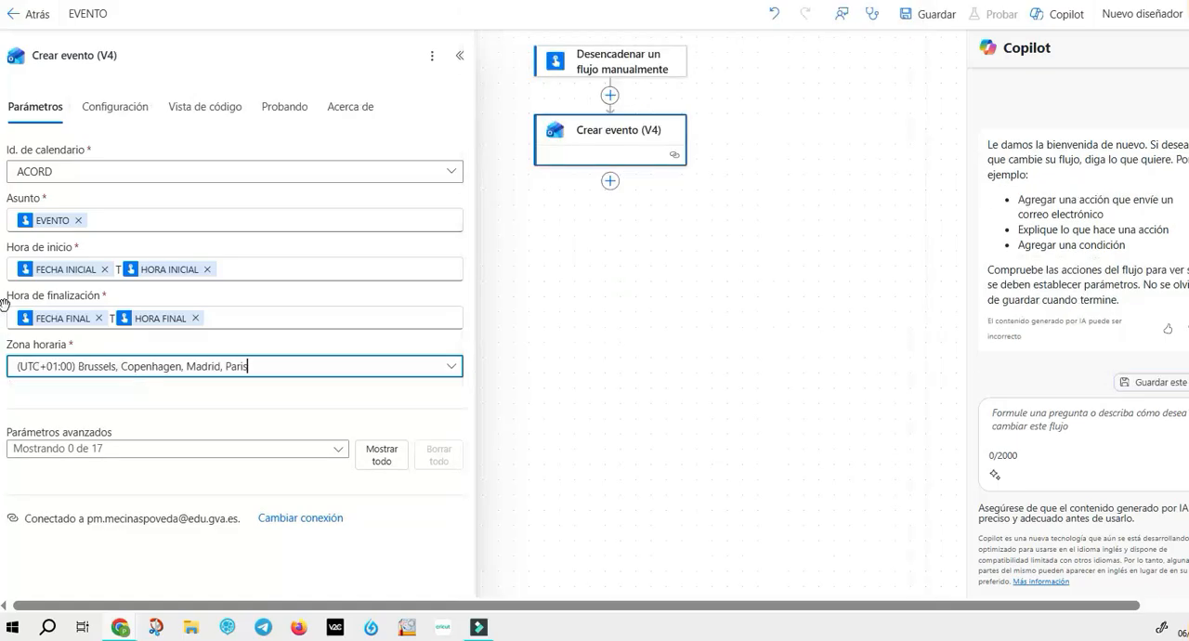
Step: Add the advanced parameter Cuerpo to the event and fill it with the trigger's EVENTO value
left_click(10, 449)
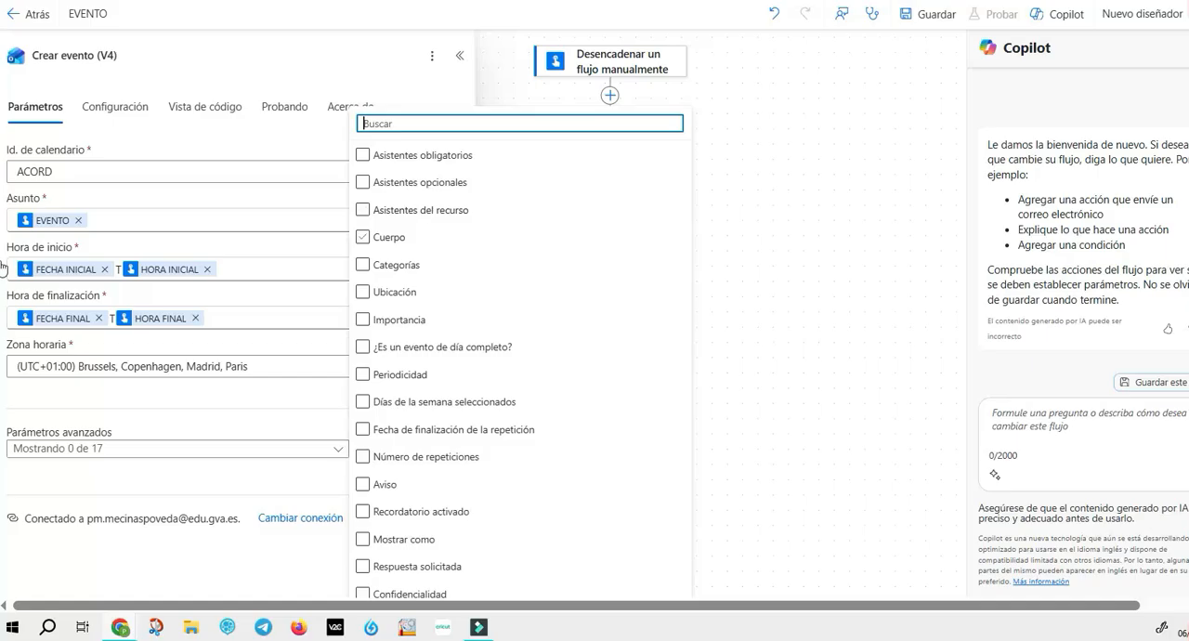
left_click(363, 237)
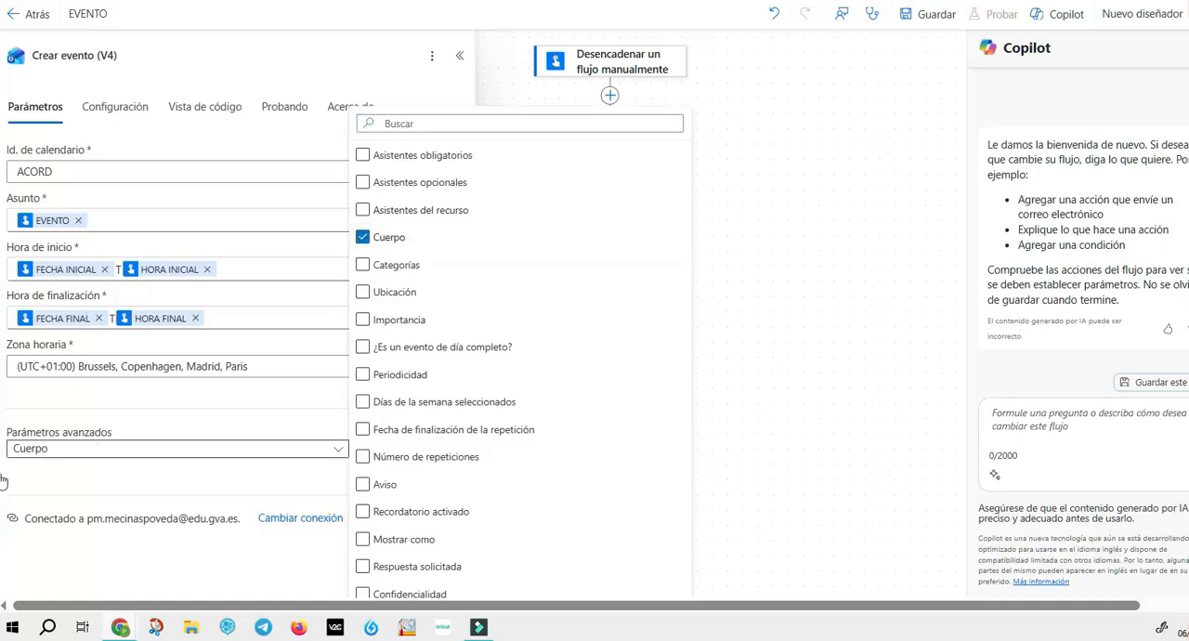
left_click(1, 509)
scroll(2, 495, "down", 2)
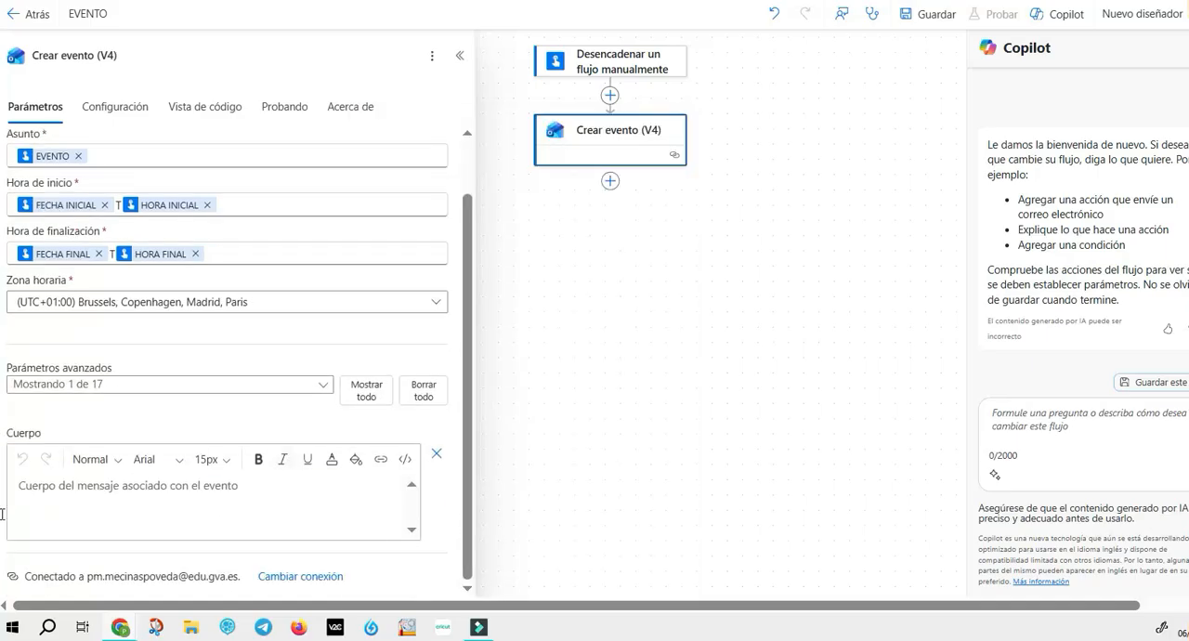
left_click(4, 510)
key("slash")
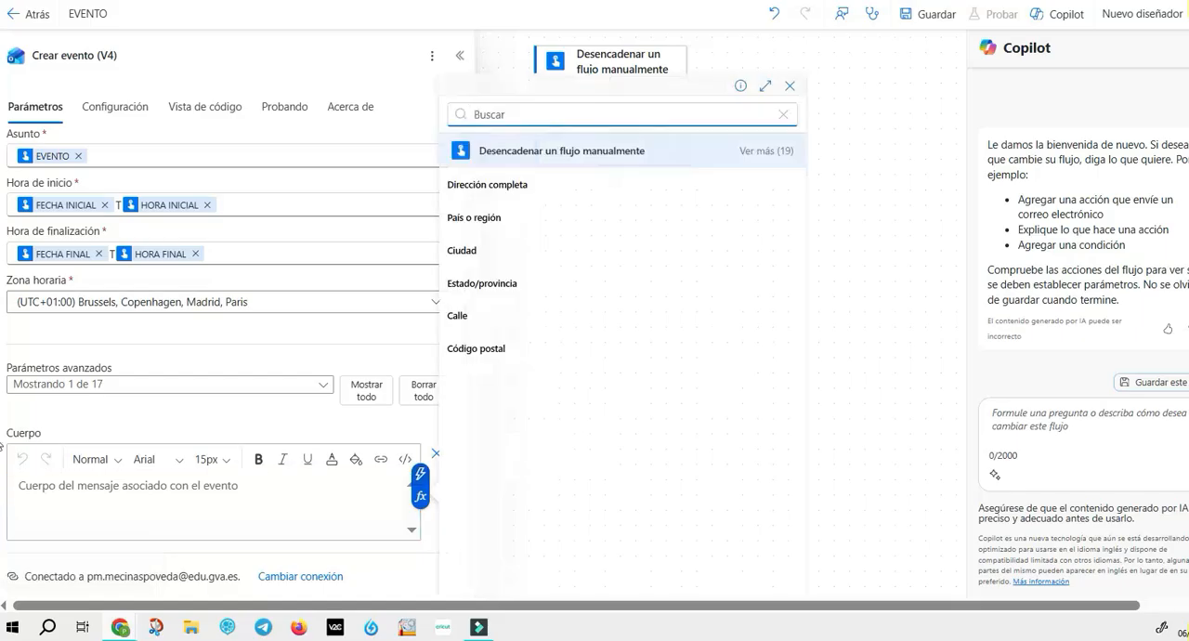
left_click(766, 151)
scroll(618, 186, "down", 3)
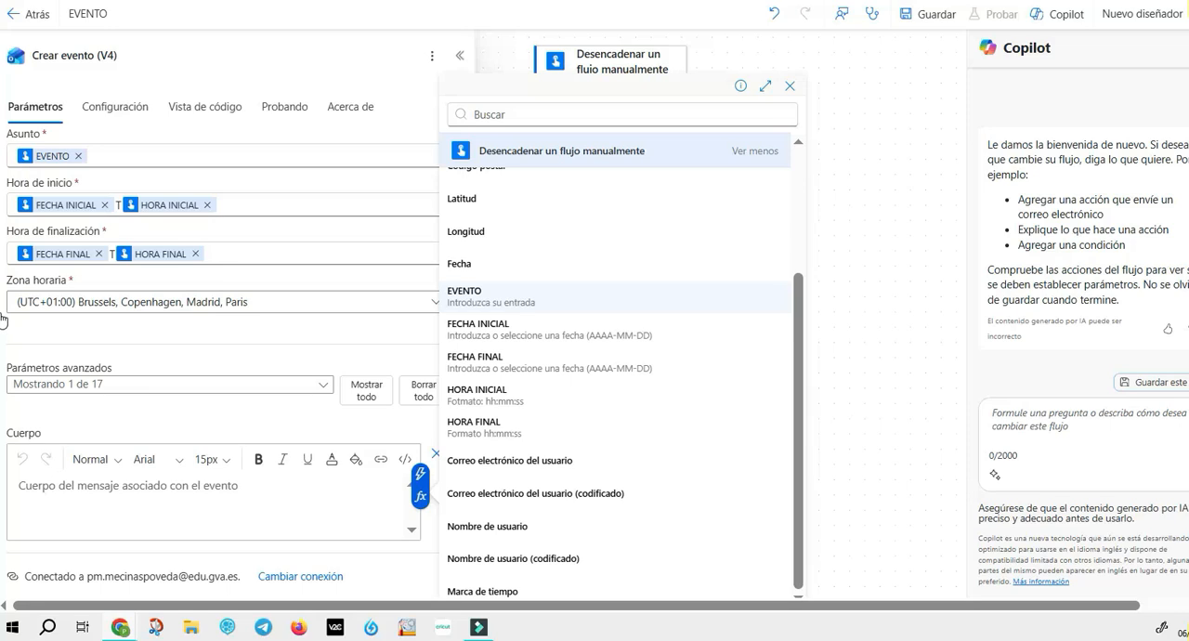
scroll(618, 315, "up", 3)
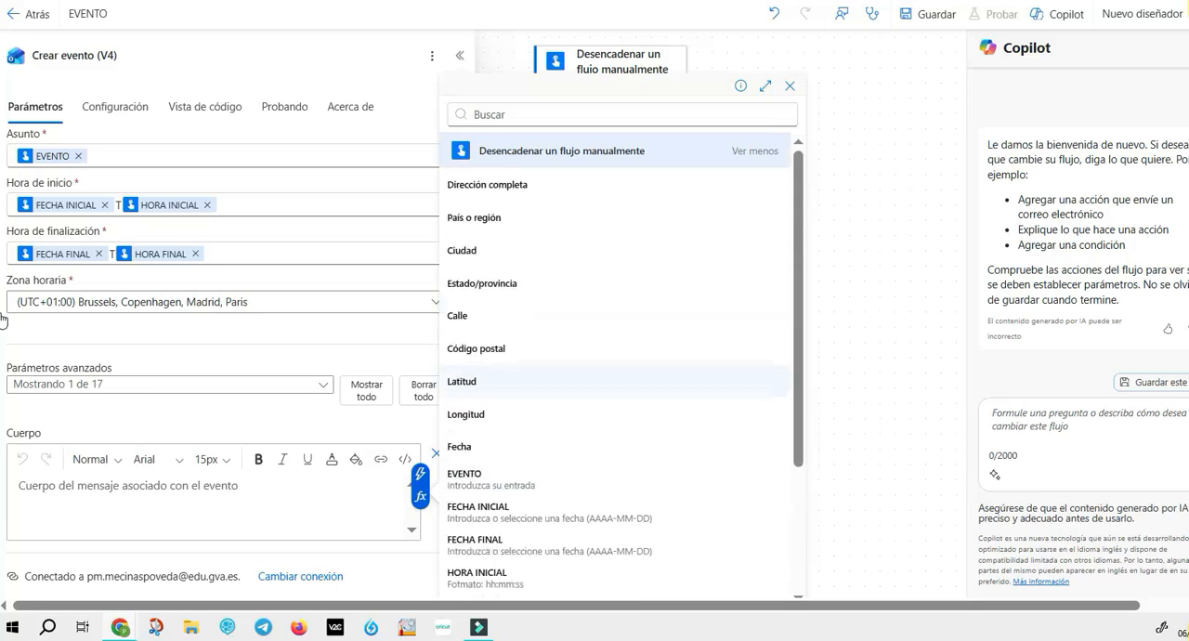
scroll(618, 316, "down", 3)
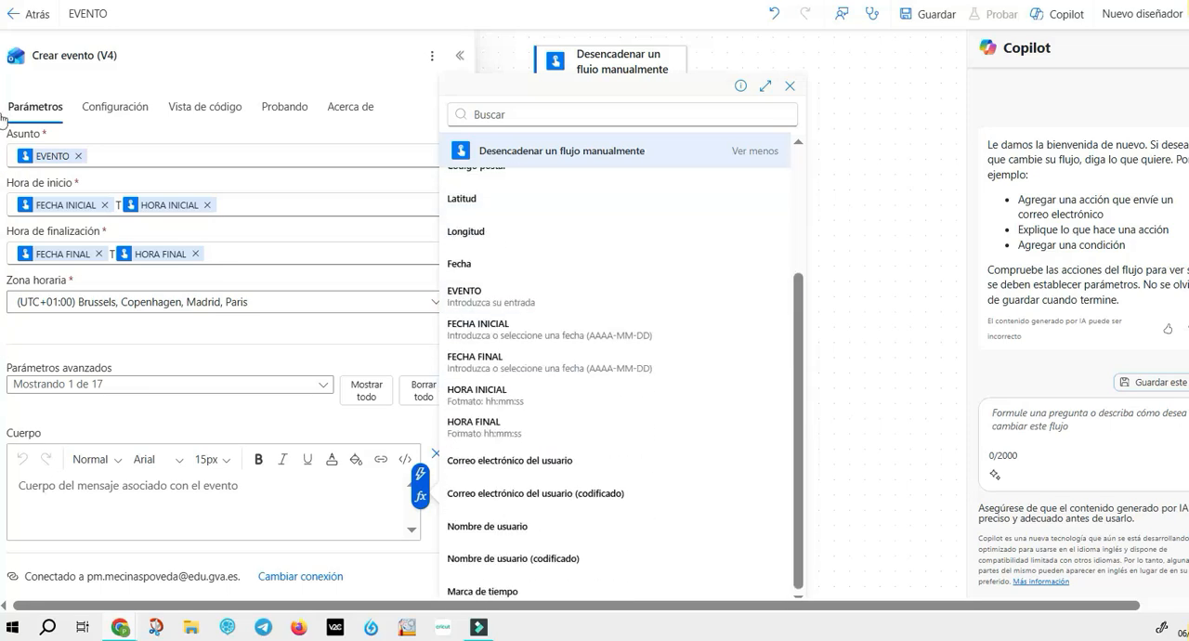
left_click(558, 297)
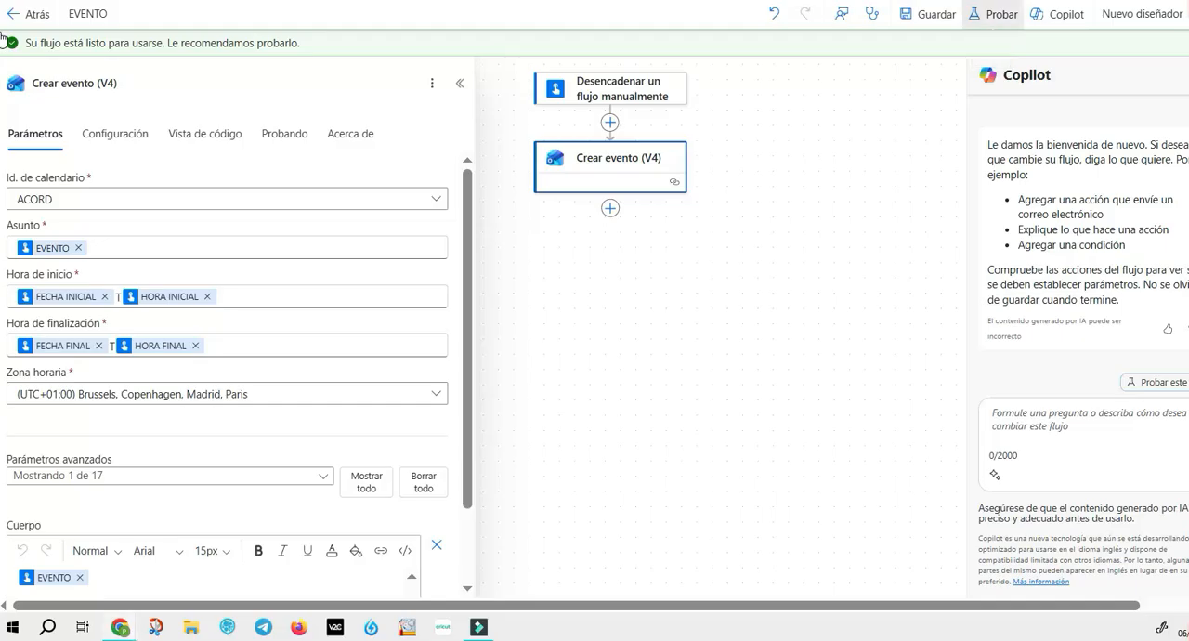
Step: Start a manual test of the flow and enter VISITA CAC 1 ESO as its EVENTO value
left_click(994, 14)
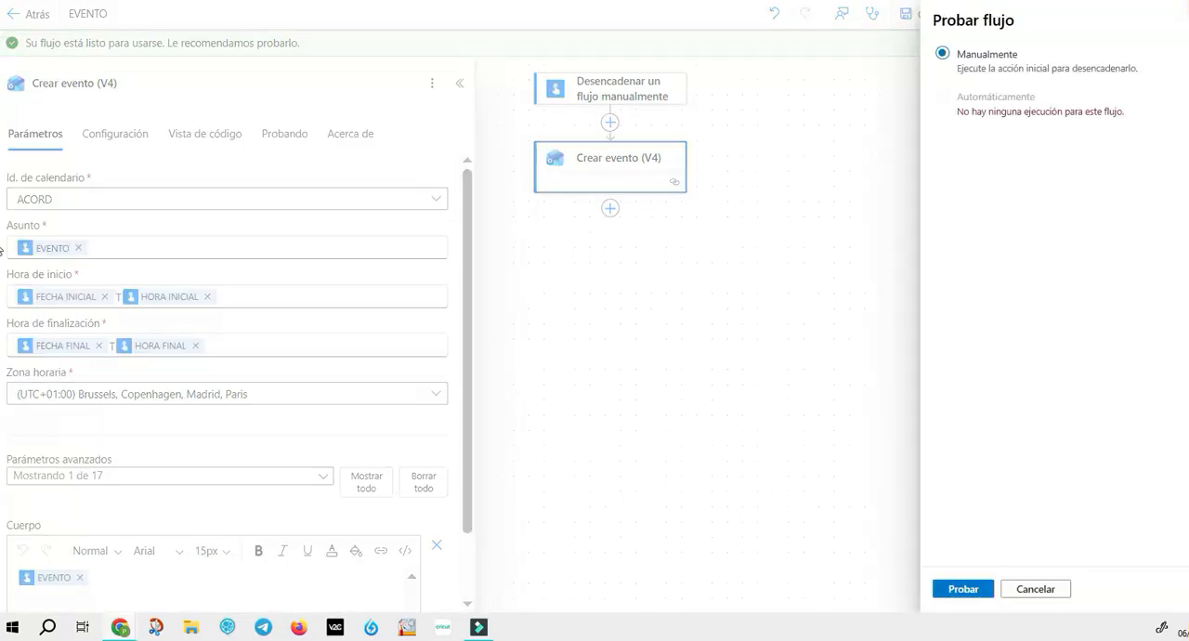
left_click(964, 589)
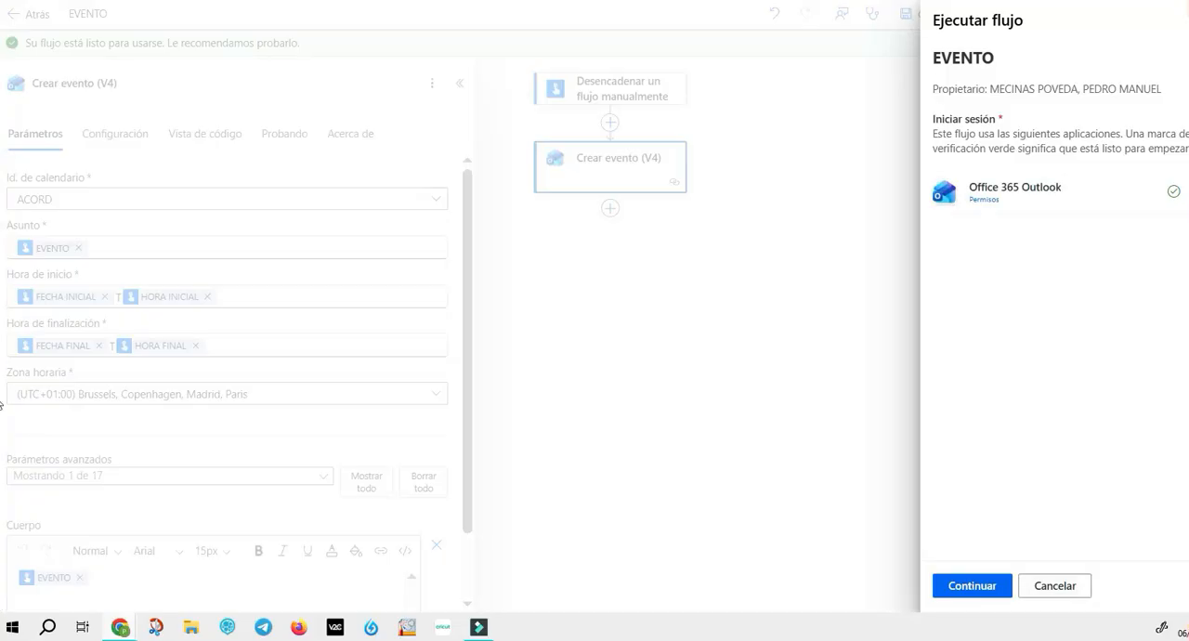
left_click(973, 586)
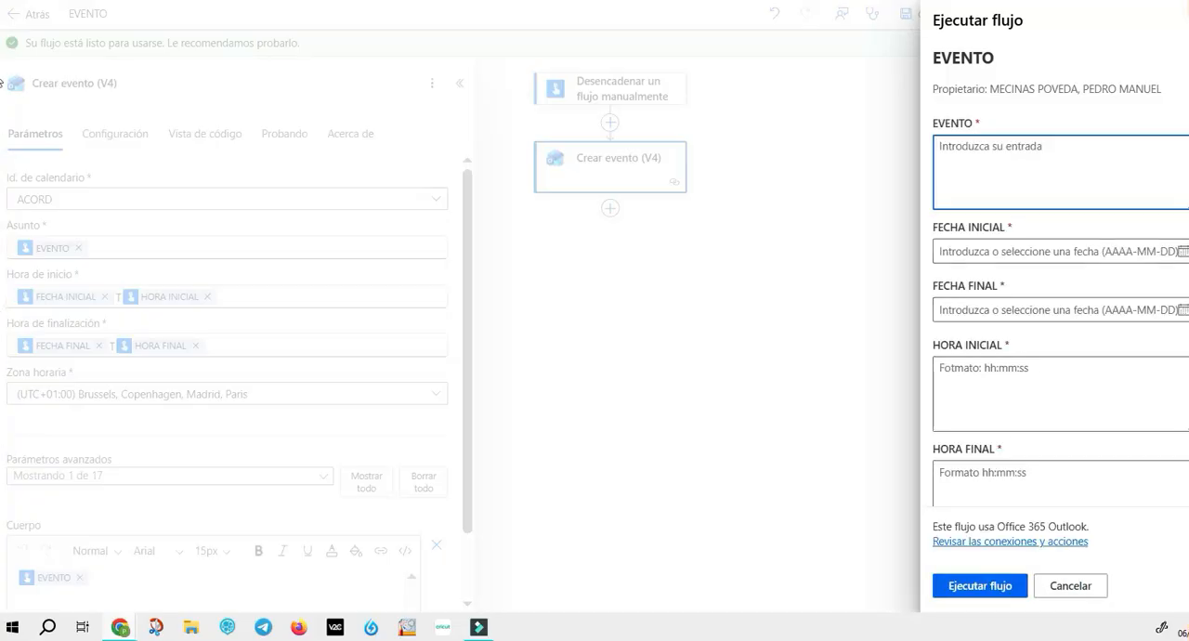
type("VISITA CAC 1 ESO")
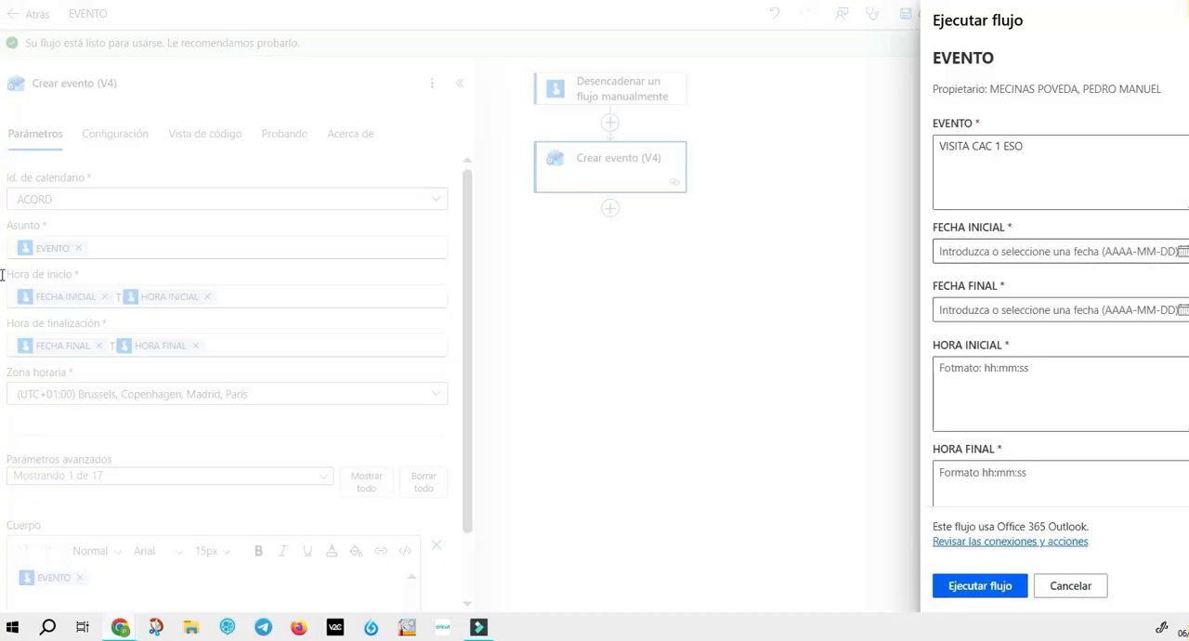
key("Tab")
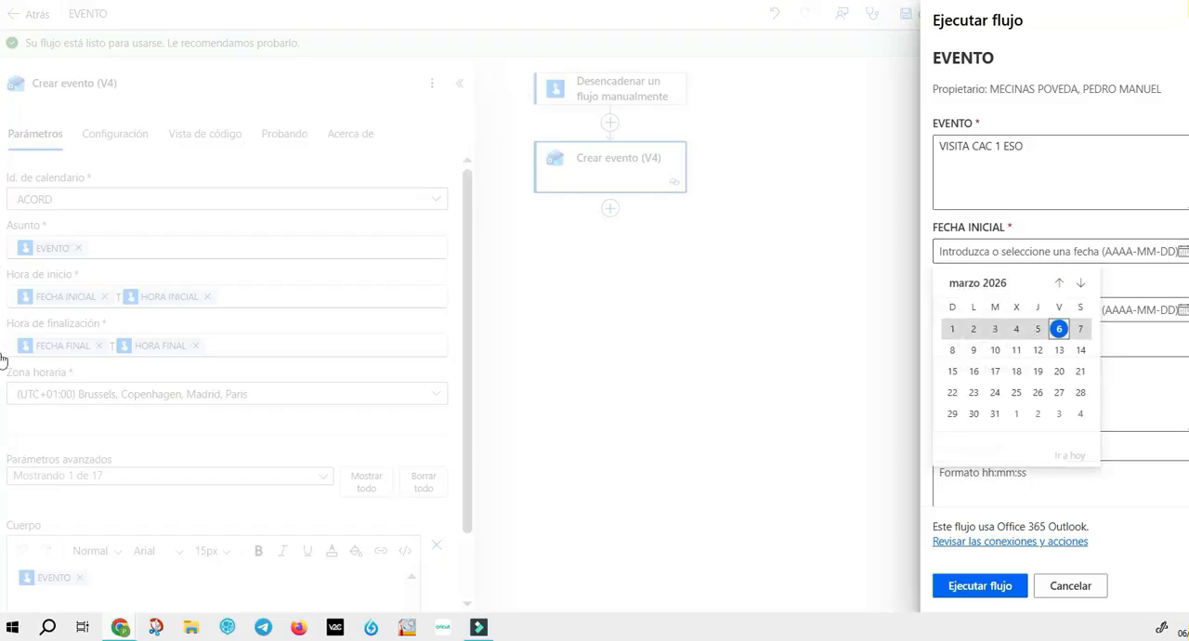
Step: Set both FECHA INICIAL and FECHA FINAL of the test run to 2026-03-08
left_click(953, 350)
left_click(1054, 310)
left_click(1183, 309)
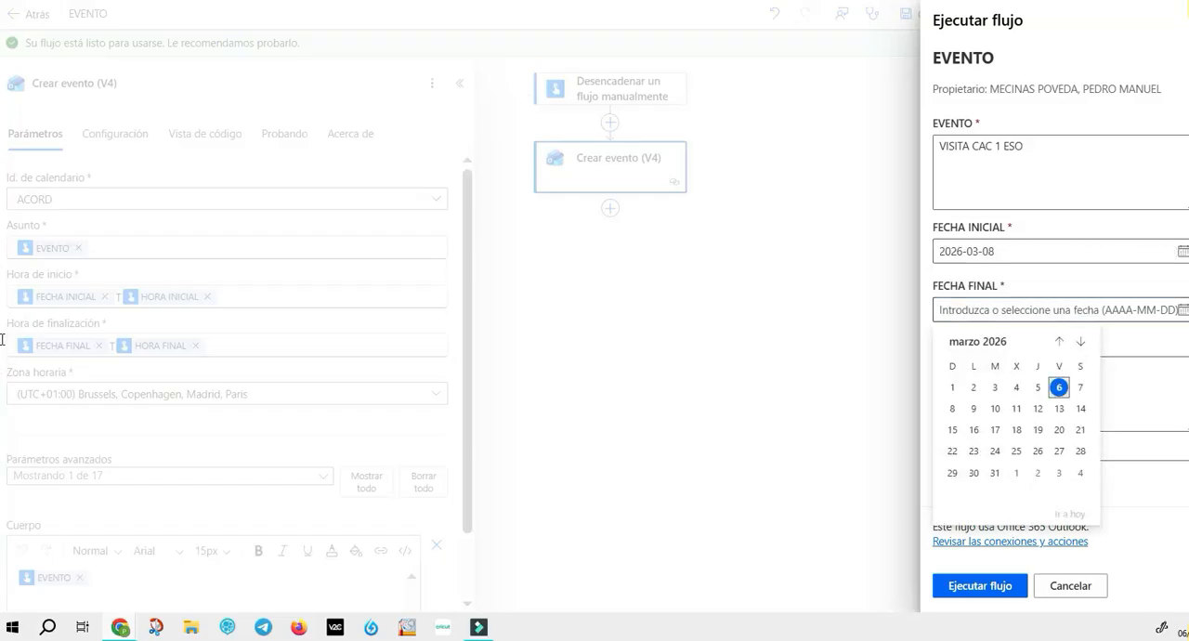
left_click(953, 409)
Step: Enter 08:00:00 as HORA INICIAL and 14:00:00 as HORA FINAL, run the flow and close the run pane
left_click(1022, 372)
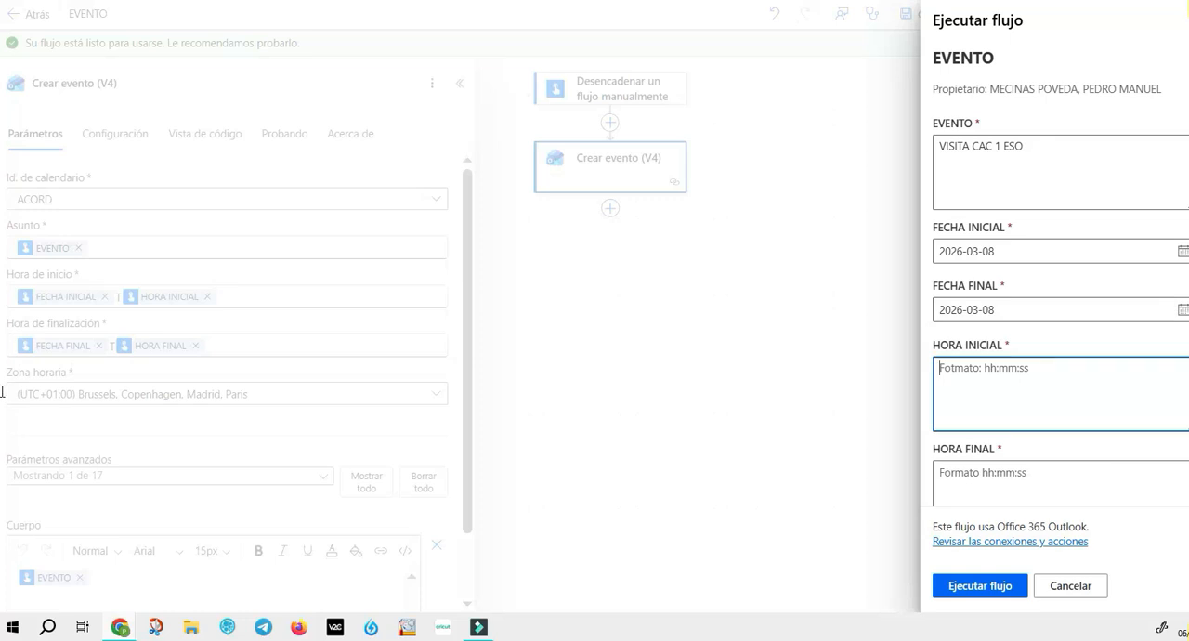
type("08:00:00")
key("Tab")
type("1")
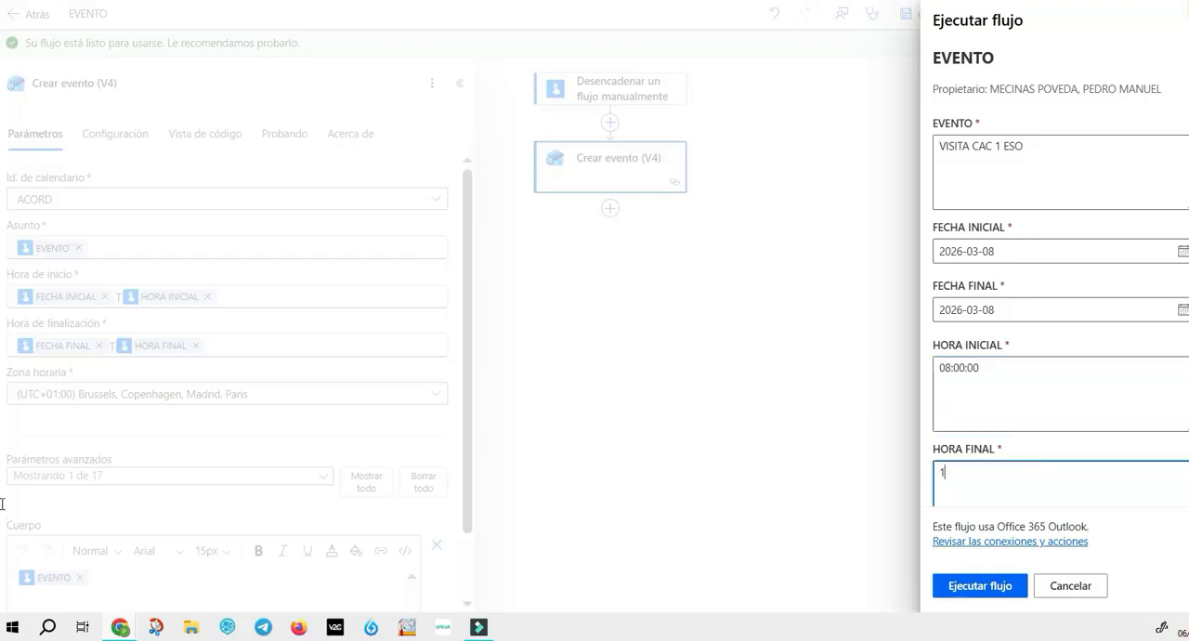
type("4:00:00")
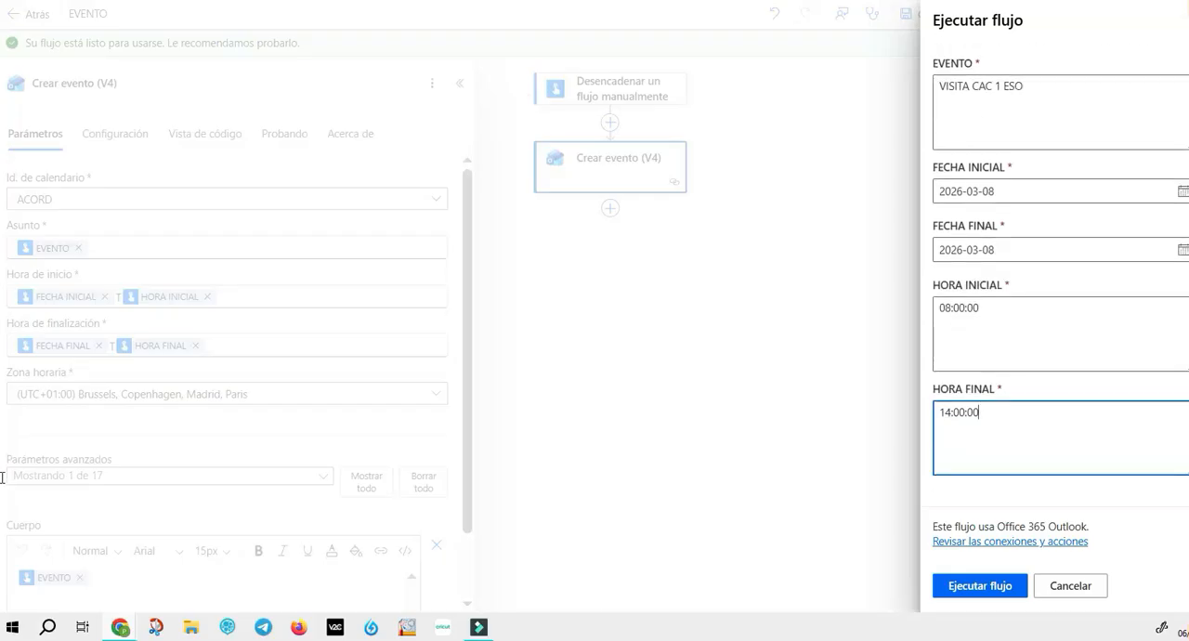
left_click(980, 587)
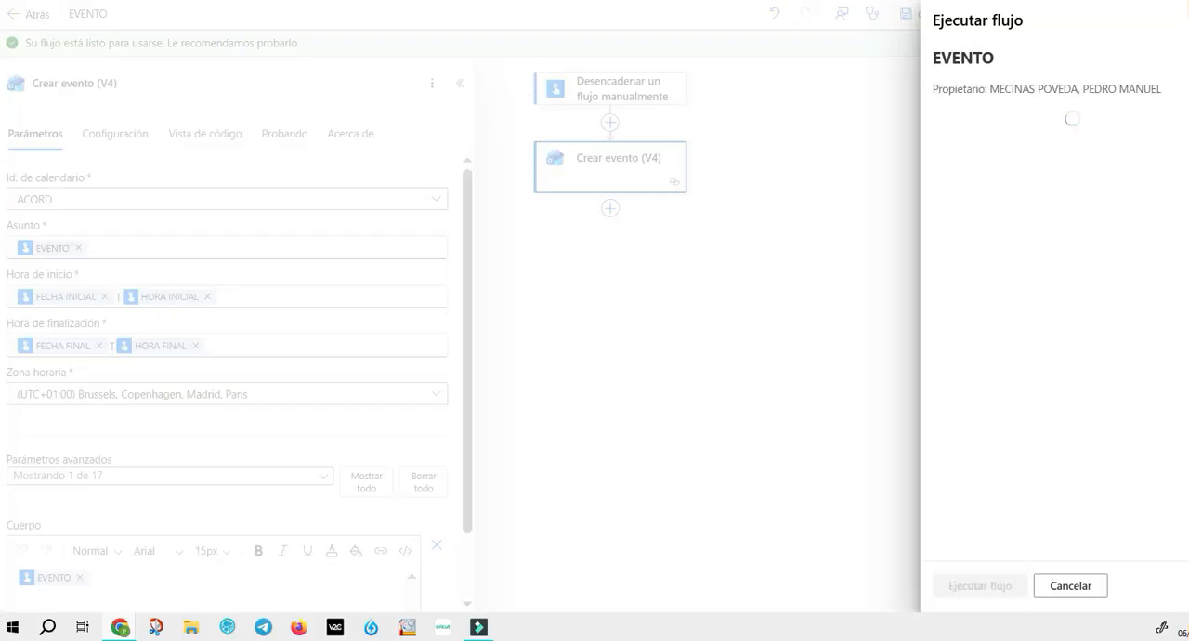
left_click(964, 586)
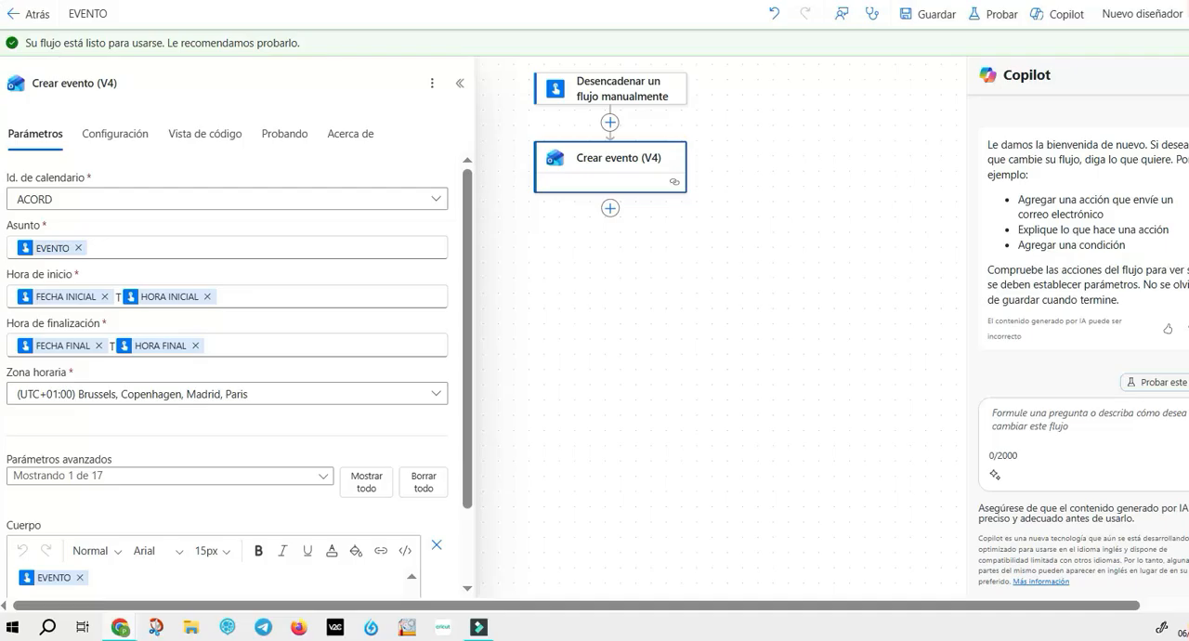
Step: Switch to the Outlook calendar and open the details of the 8 March event VISITA CAC 1 ESO in the ACORD calendar
key("ctrl+Tab")
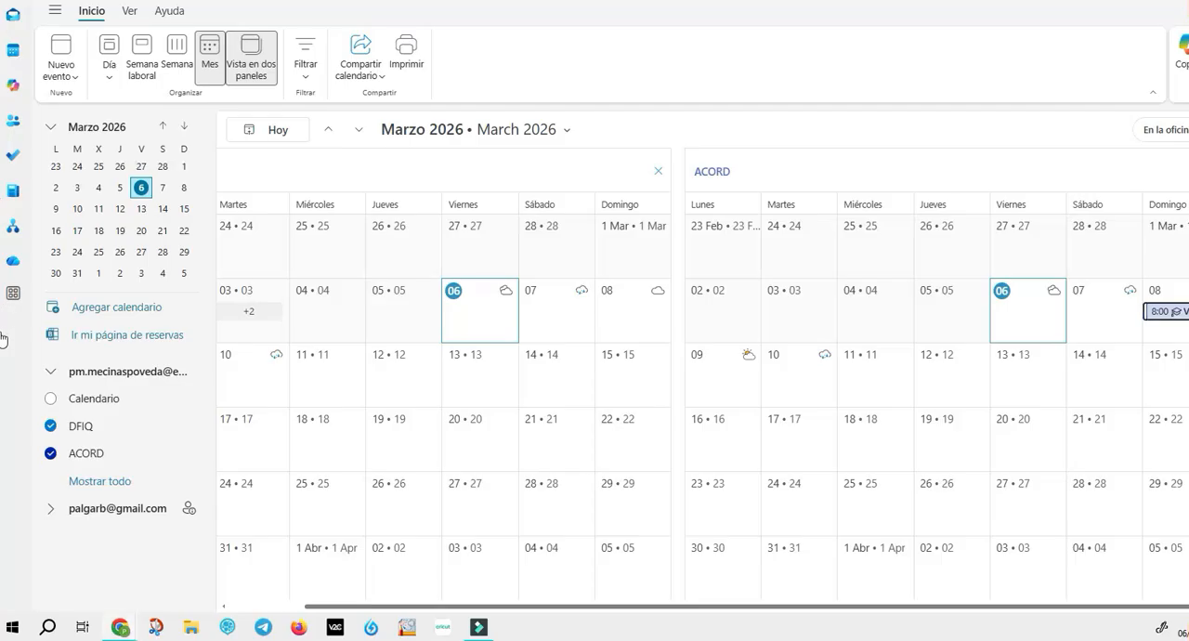
left_click(1159, 313)
left_click(1169, 331)
left_click(1169, 312)
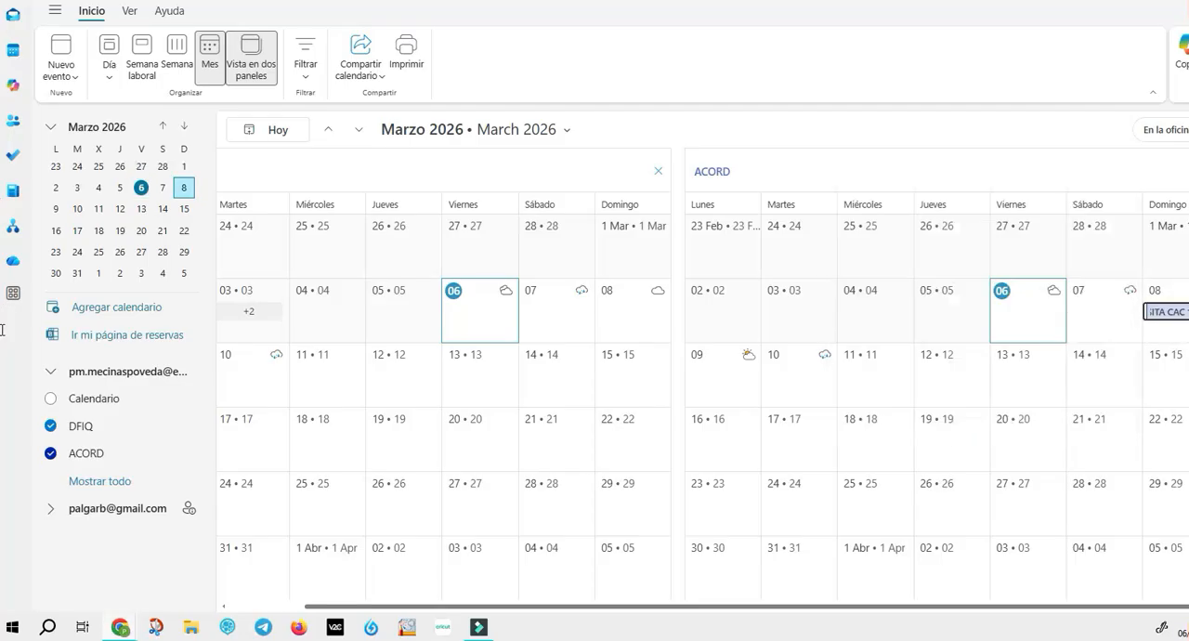
left_click(1169, 333)
left_click(1169, 312)
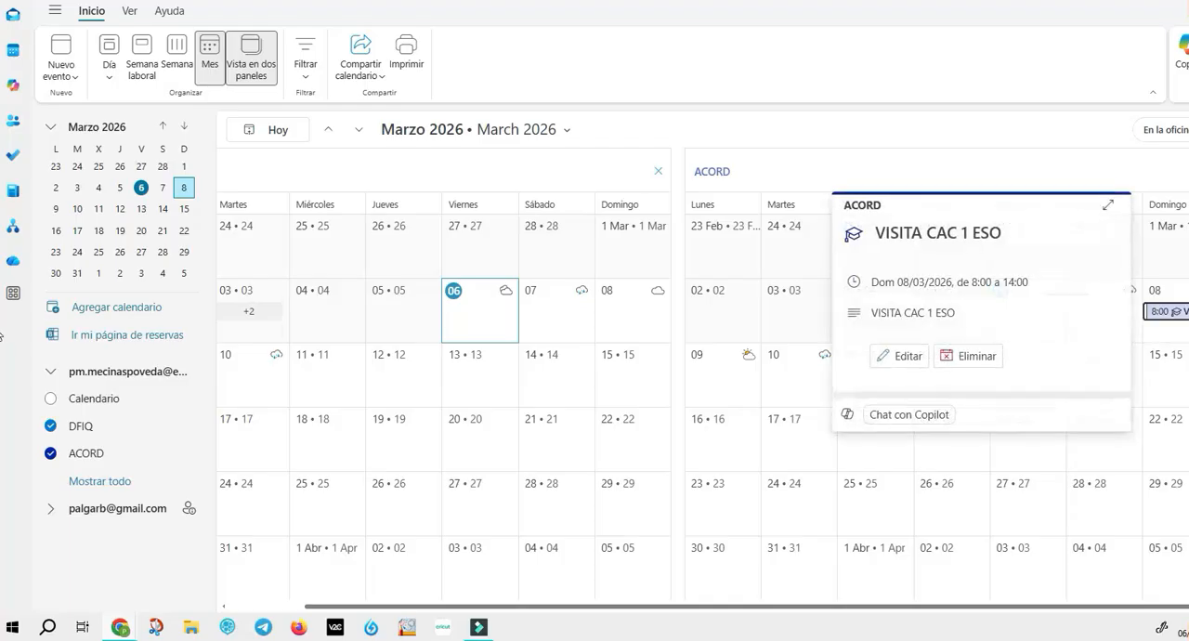